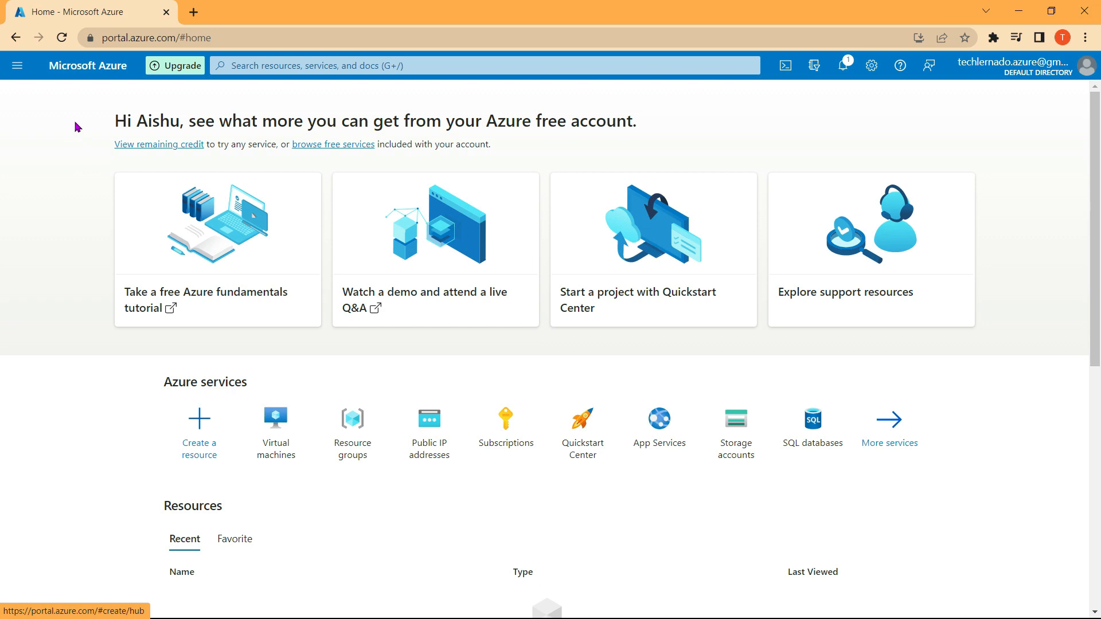
# Find the Virtual machines service and start creating an Azure virtual machine.
pyautogui.click(224, 64)
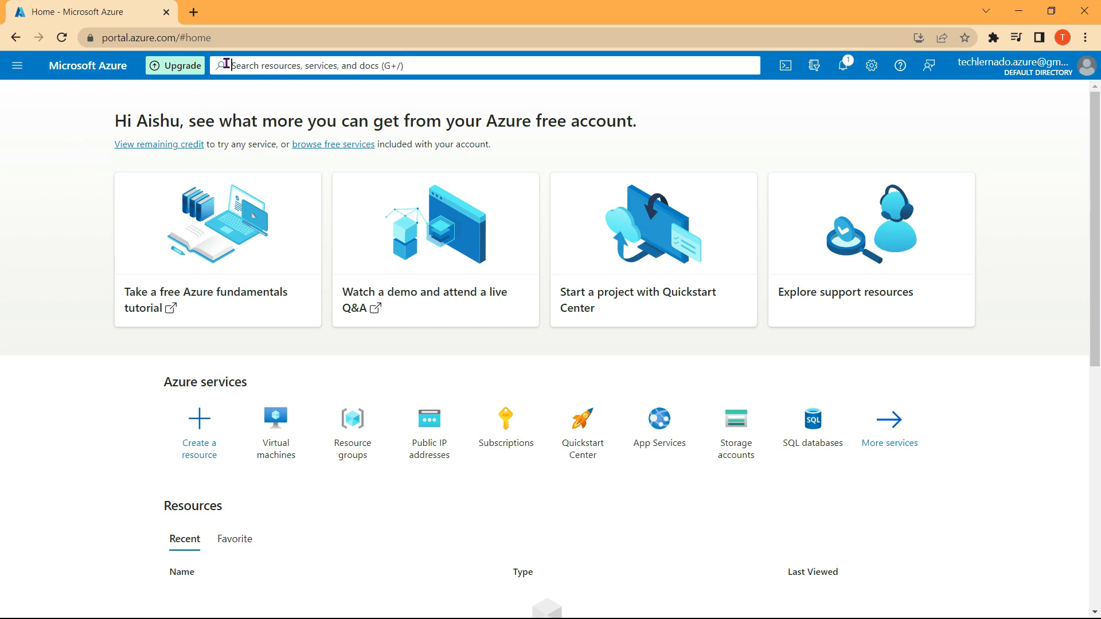
pyautogui.write('virtual m')
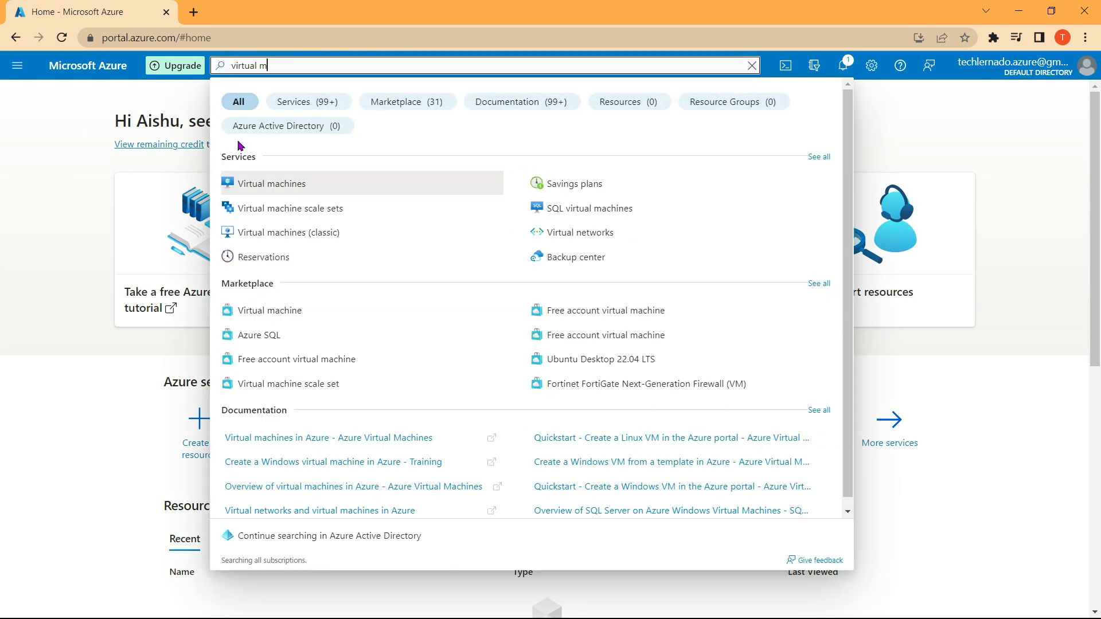
pyautogui.click(265, 188)
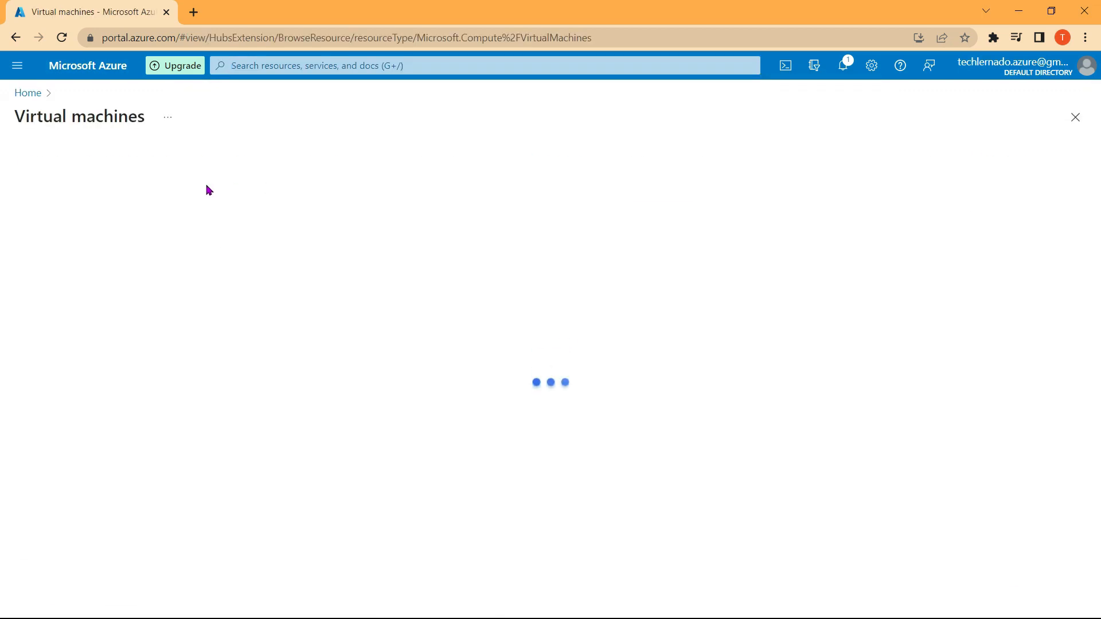
pyautogui.click(540, 465)
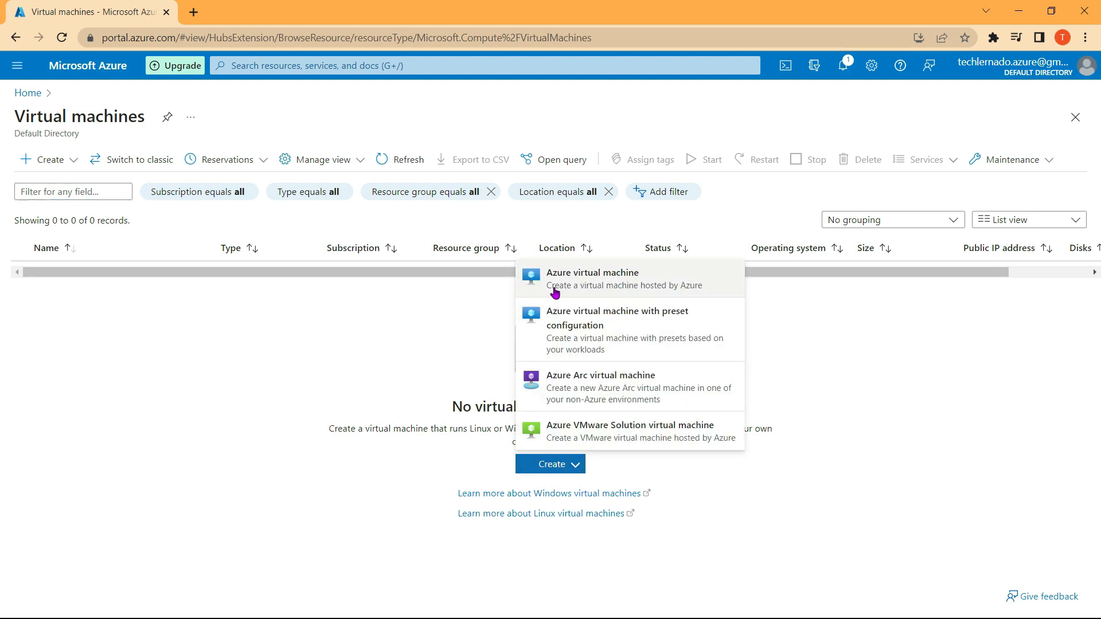
pyautogui.click(555, 287)
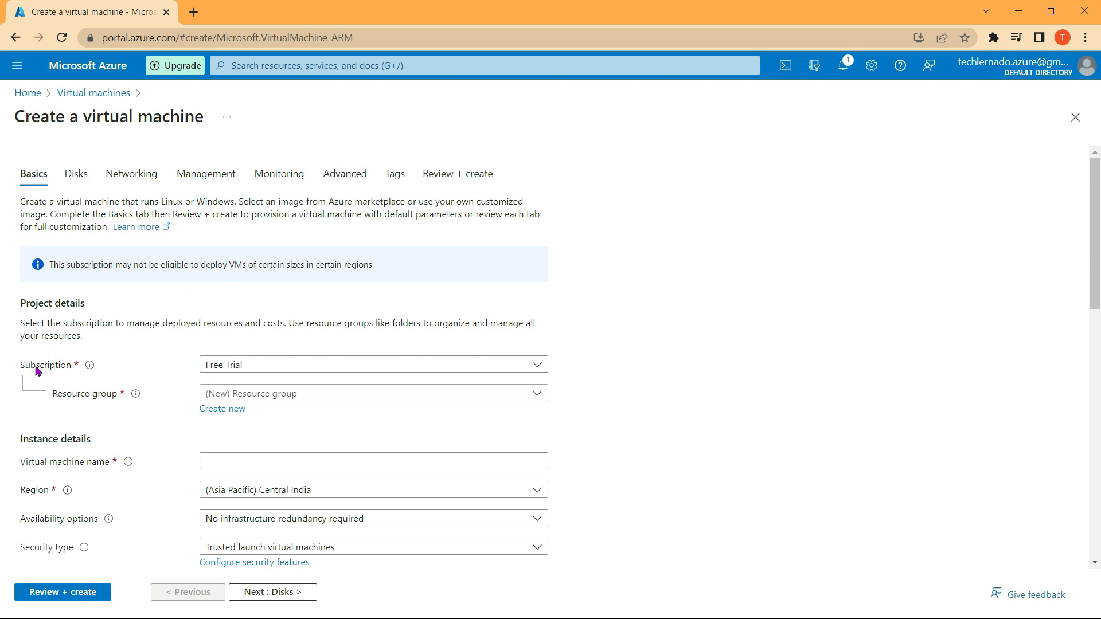
# Choose the Free Trial subscription and create a new resource group named MyRG for the virtual machine.
pyautogui.click(232, 372)
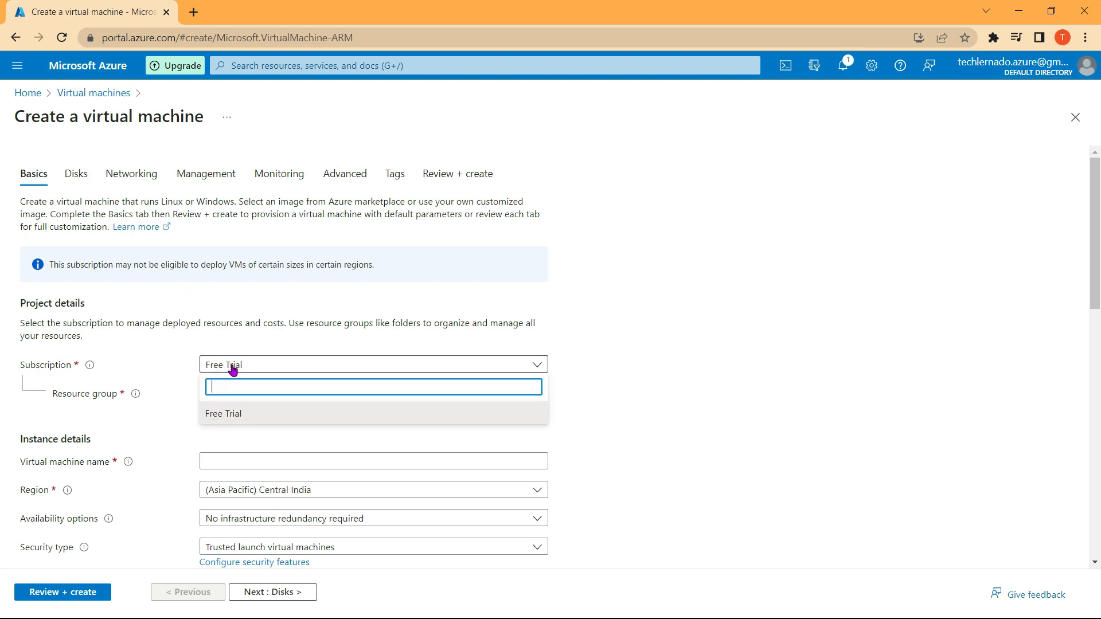
pyautogui.click(226, 415)
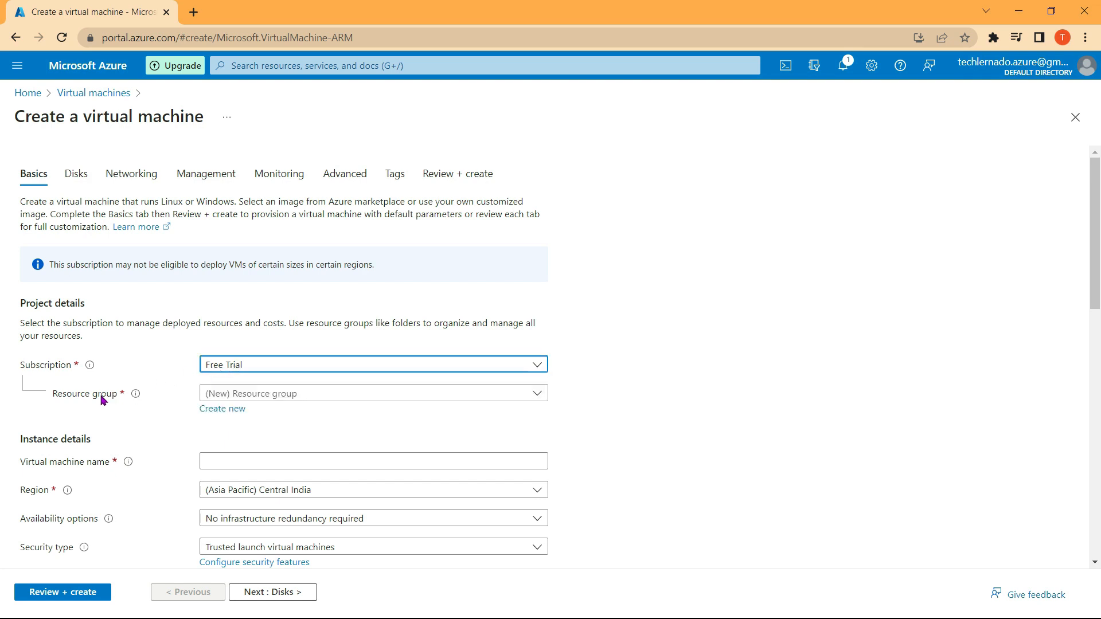
pyautogui.click(215, 409)
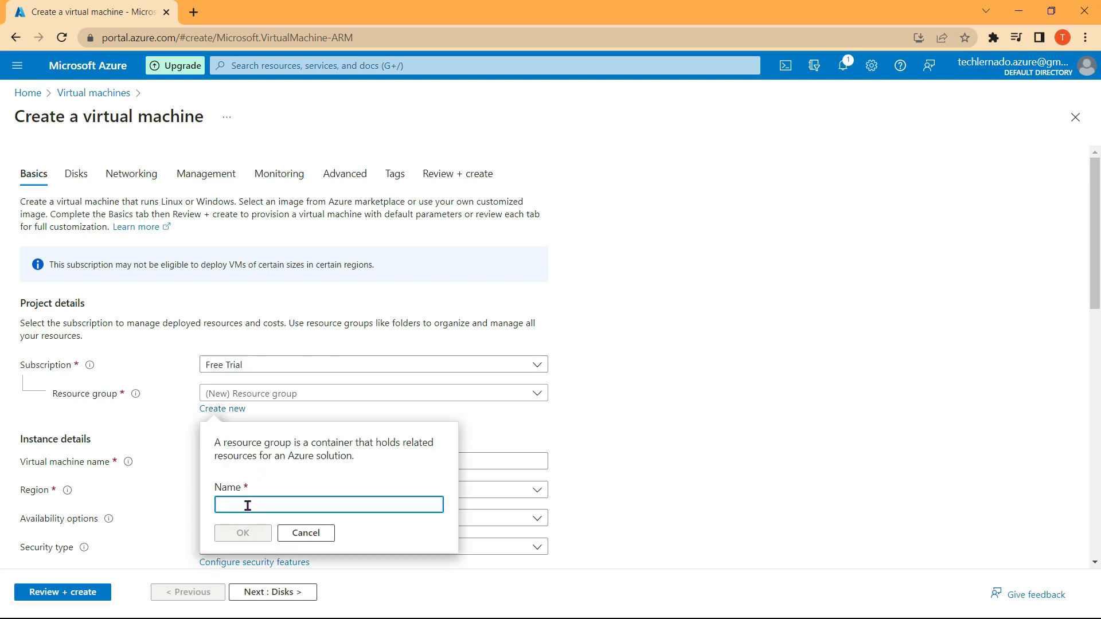
pyautogui.write('MyRG')
pyautogui.click(242, 533)
# Name the virtual machine VM1 and choose the Red Hat Enterprise Linux 8.7 (LVM) - x64 Gen2 image.
pyautogui.click(228, 461)
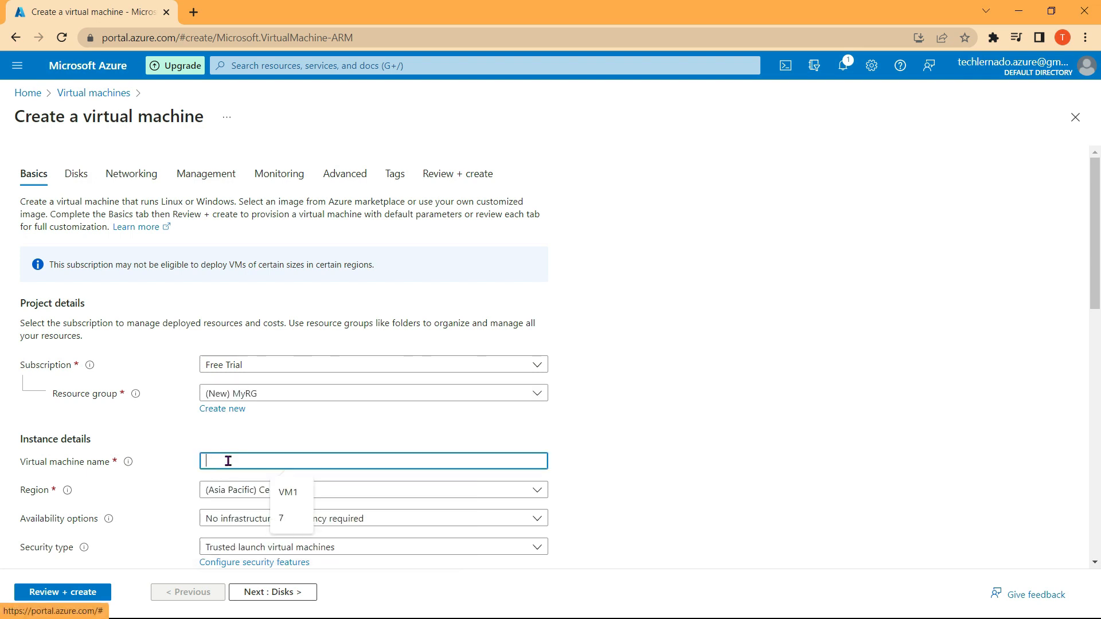
pyautogui.write('VM1')
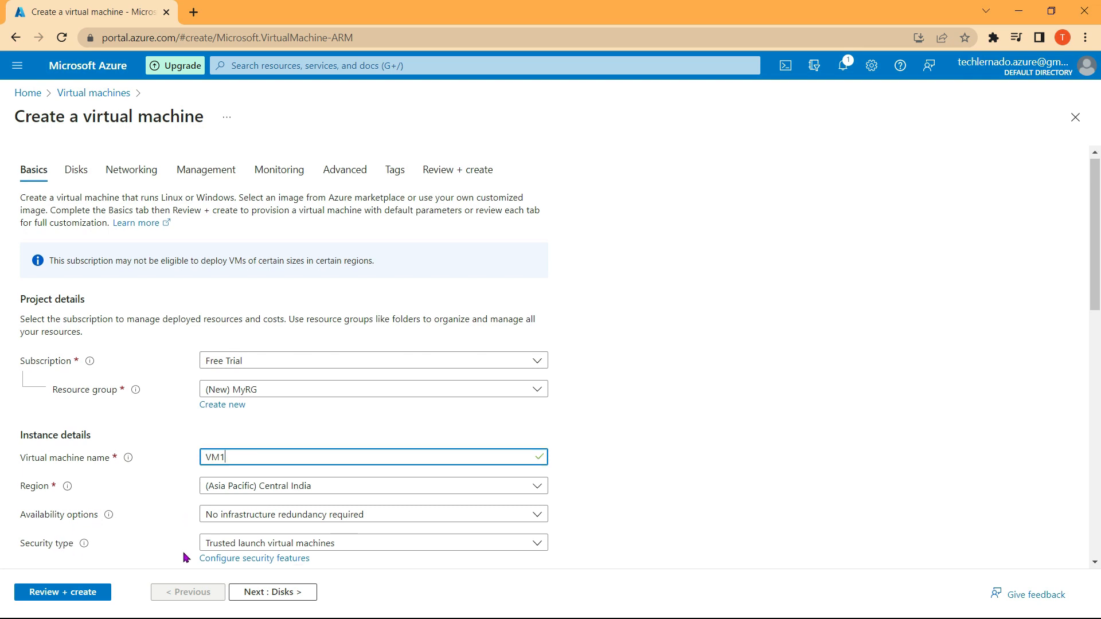
pyautogui.scroll(-4, 185, 558)
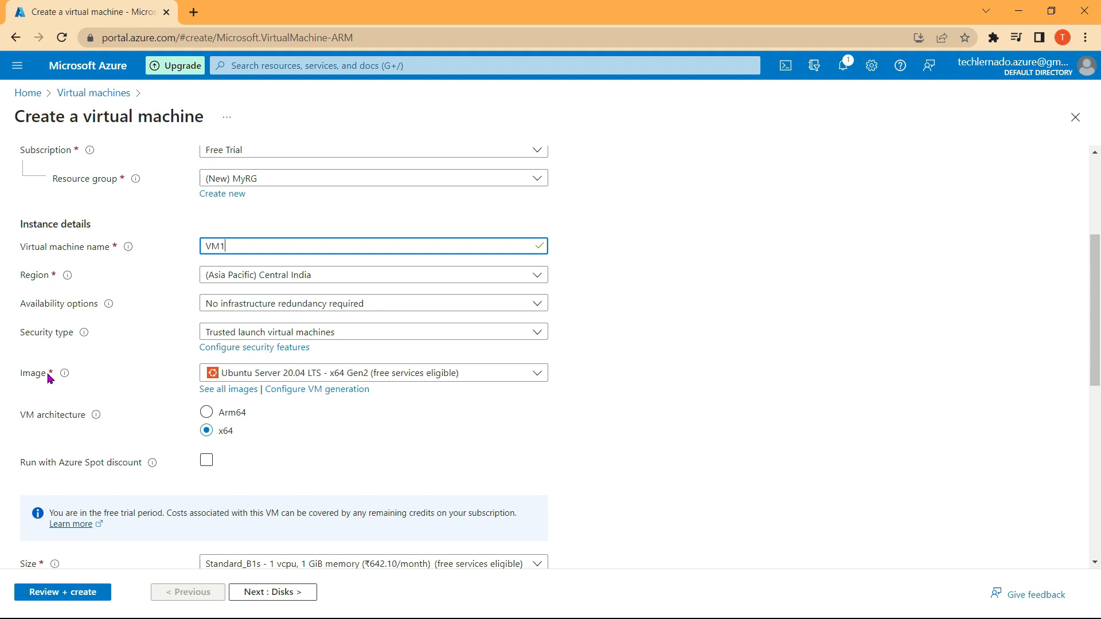
pyautogui.click(322, 378)
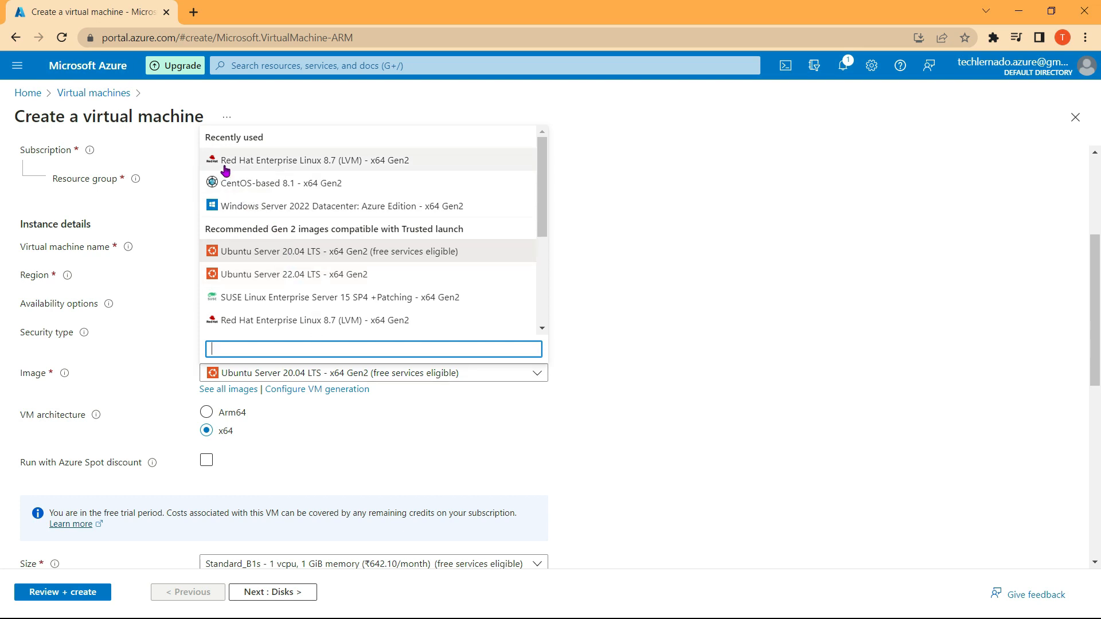
pyautogui.click(318, 162)
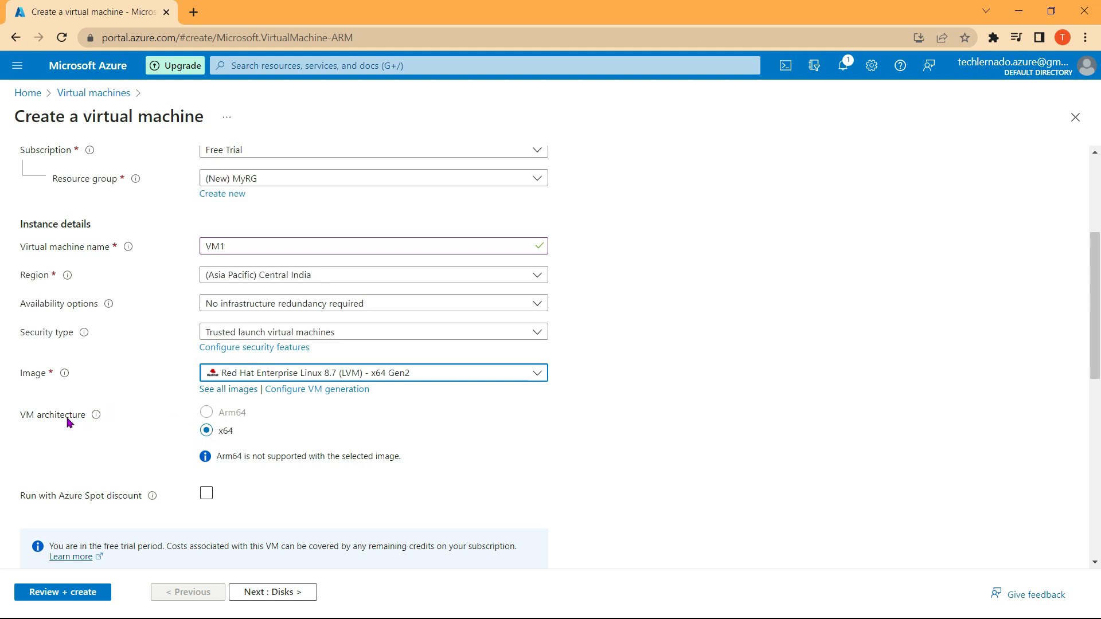
# Set the virtual machine size to Standard_DS1_v2 with 1 vcpu and 3.5 GiB memory.
pyautogui.moveTo(90, 416)
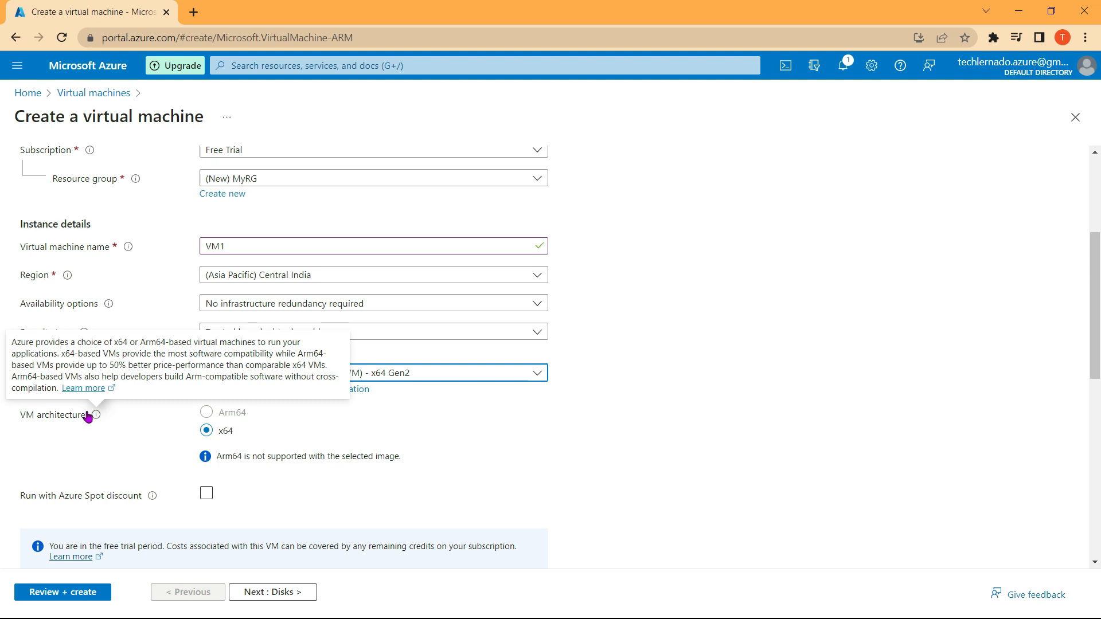
pyautogui.scroll(-2, 89, 419)
pyautogui.scroll(-3, 88, 417)
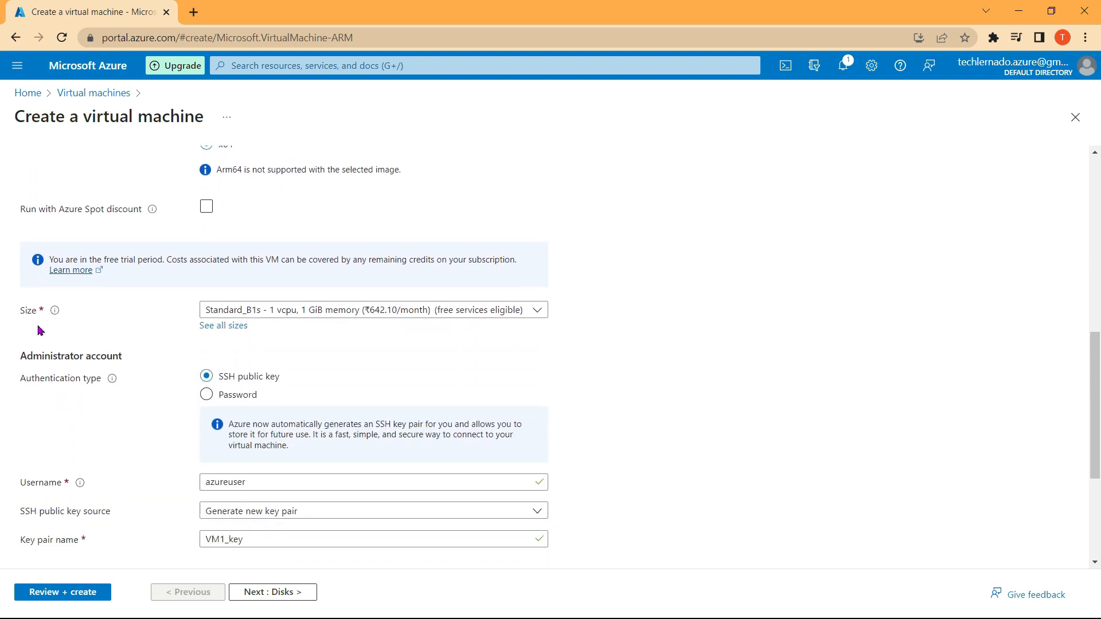
pyautogui.click(215, 311)
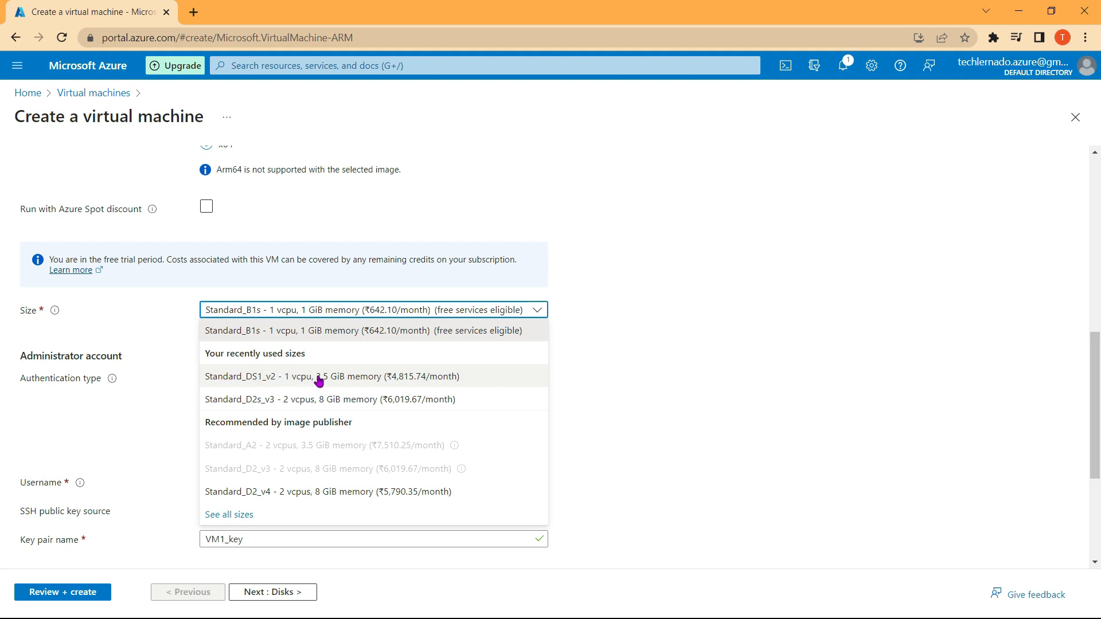
pyautogui.click(211, 378)
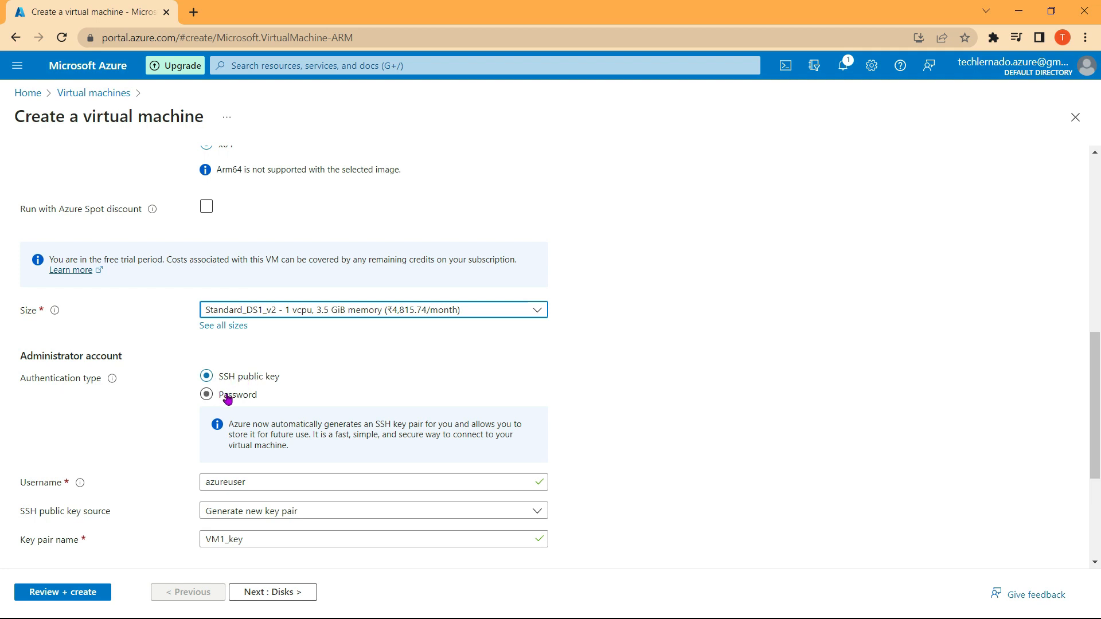
pyautogui.click(206, 398)
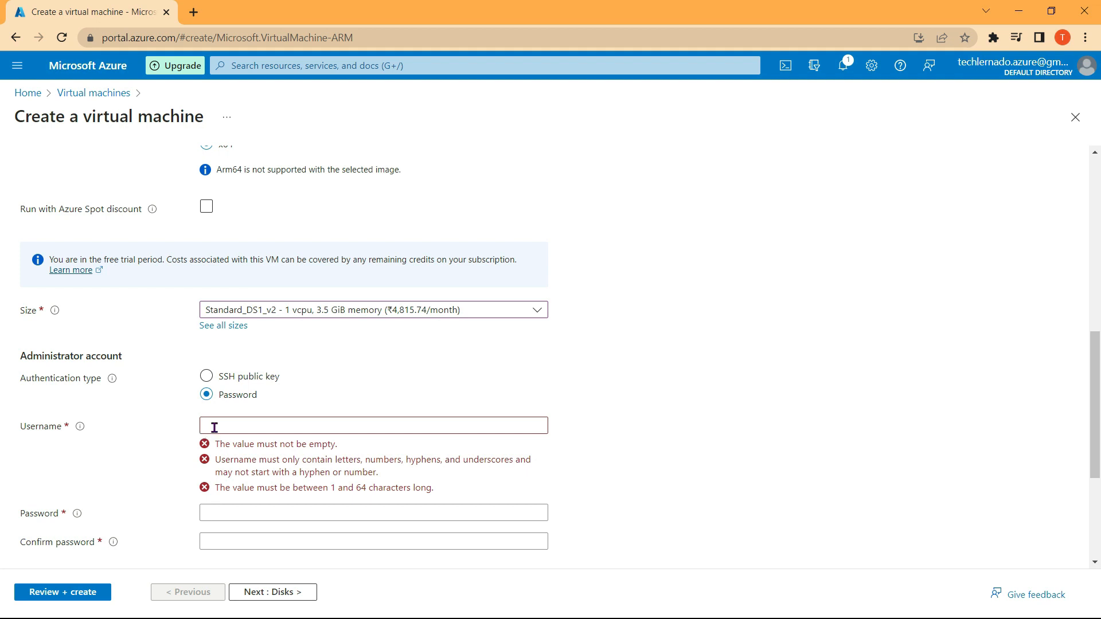
pyautogui.click(214, 428)
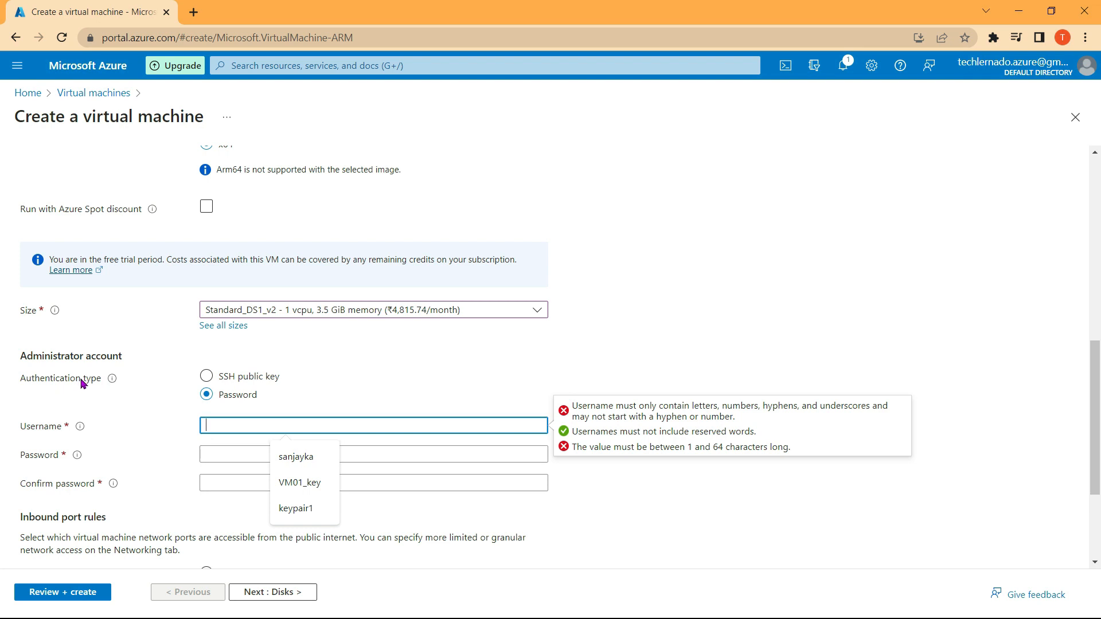
pyautogui.click(207, 378)
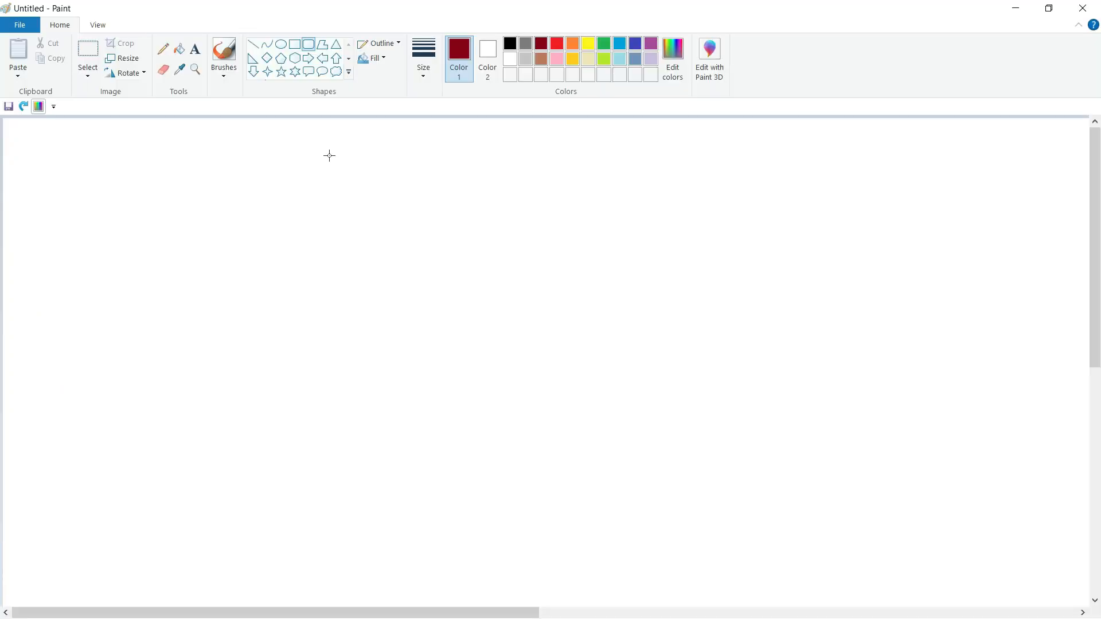
# In Paint, draw a dark red rounded rectangle labelled "Central India Region" and a black rectangle labelled "VM1" inside it.
pyautogui.moveTo(240, 154)
pyautogui.mouseDown()
pyautogui.moveTo(760, 153)
pyautogui.moveTo(793, 221)
pyautogui.moveTo(798, 310)
pyautogui.mouseUp()
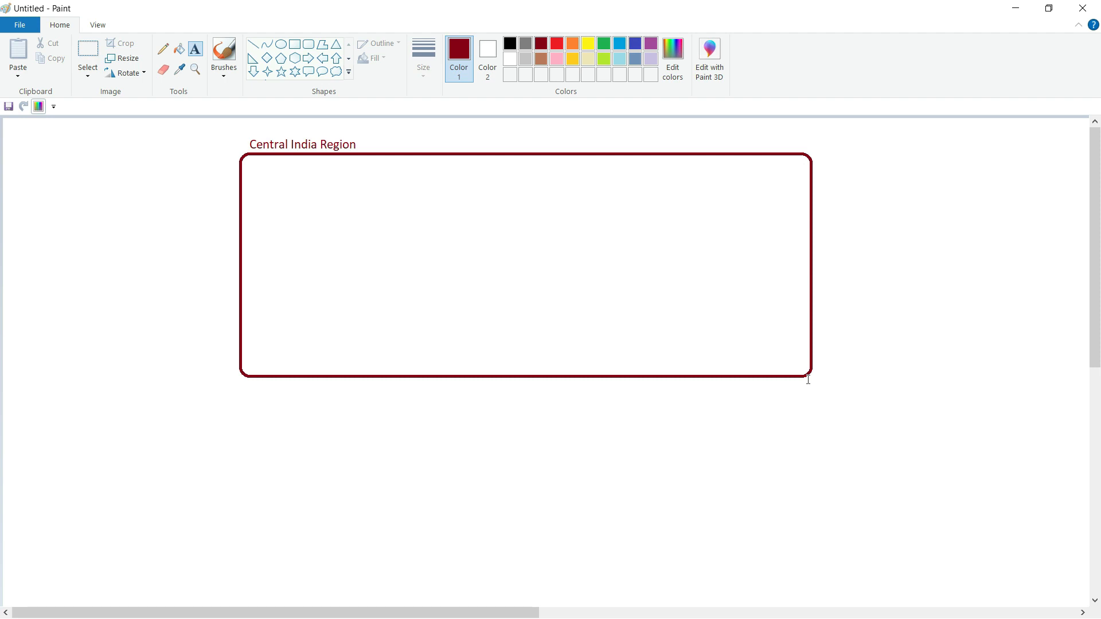
pyautogui.click(295, 44)
pyautogui.click(508, 43)
pyautogui.moveTo(425, 183); pyautogui.dragTo(618, 339)
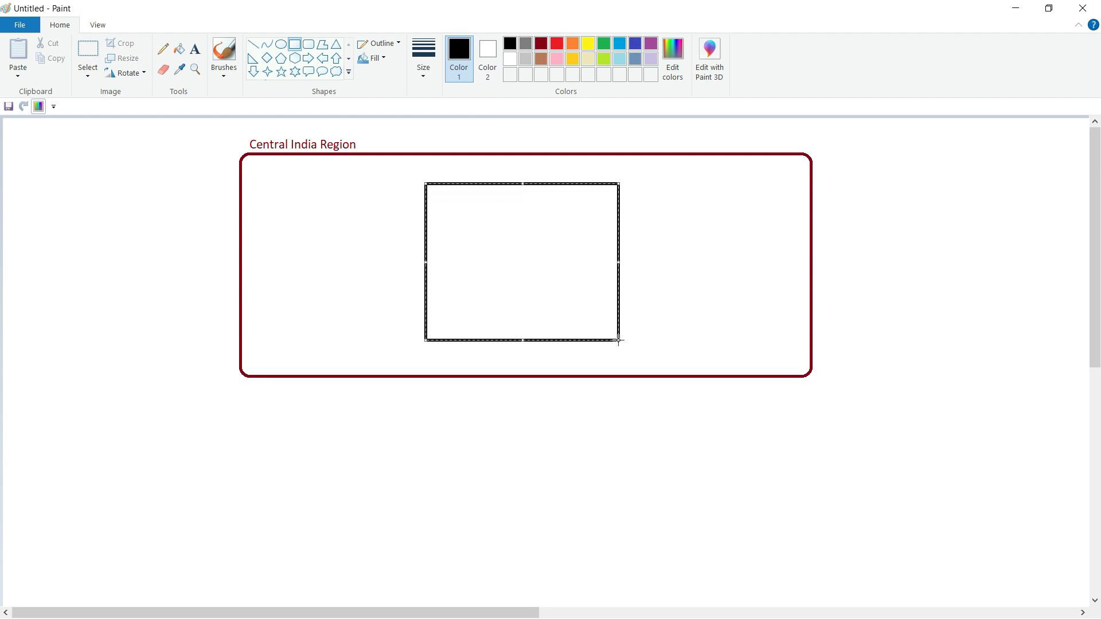
pyautogui.click(195, 49)
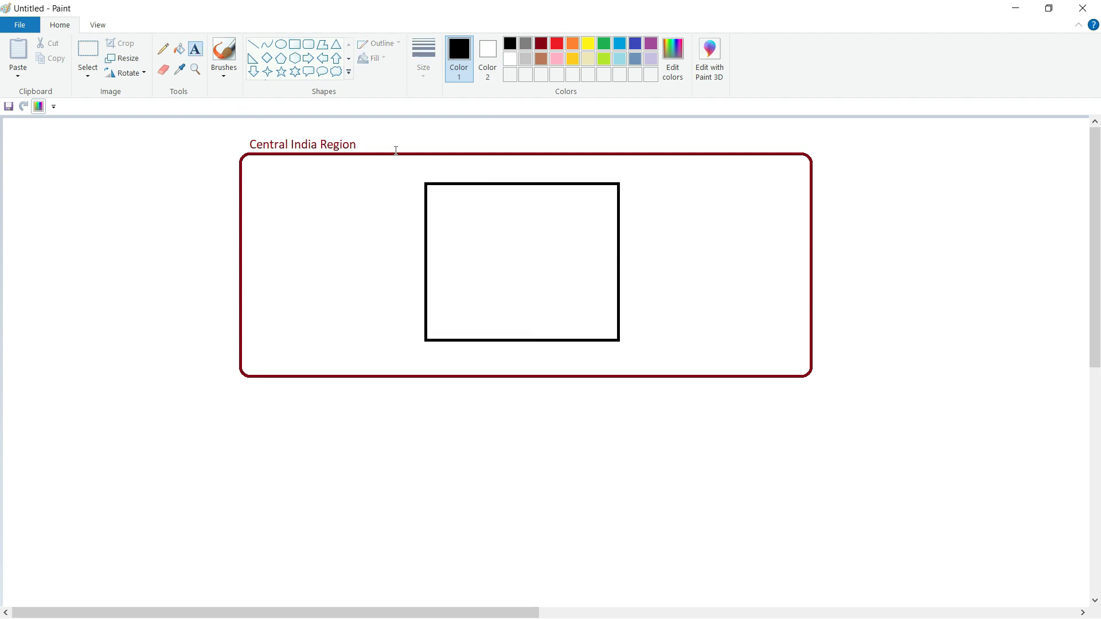
pyautogui.click(426, 166)
pyautogui.write('VM1')
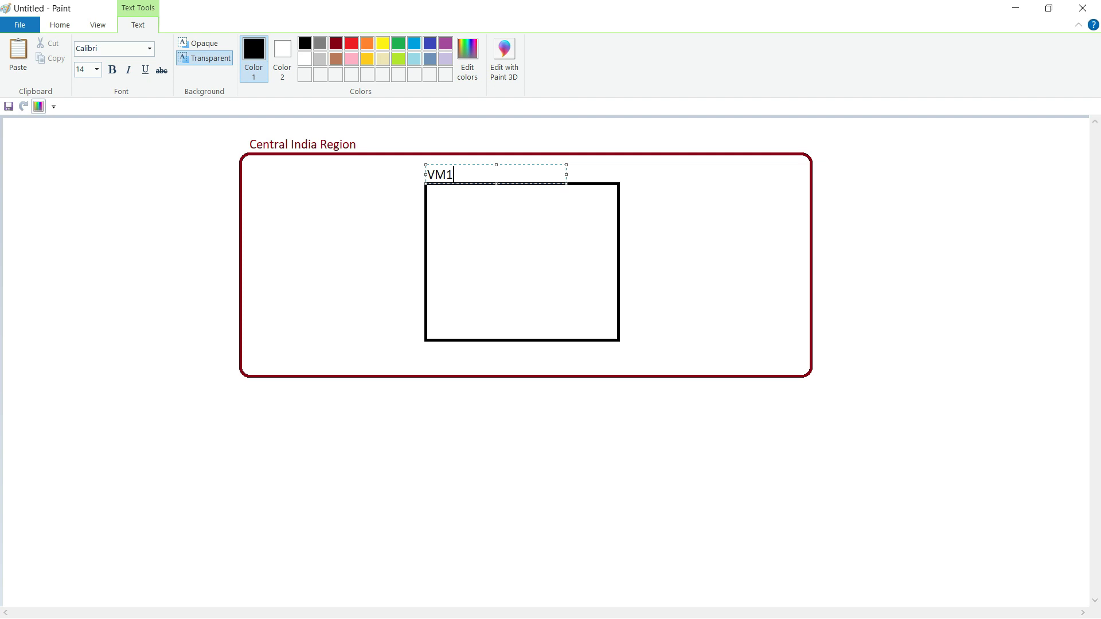
pyautogui.click(468, 230)
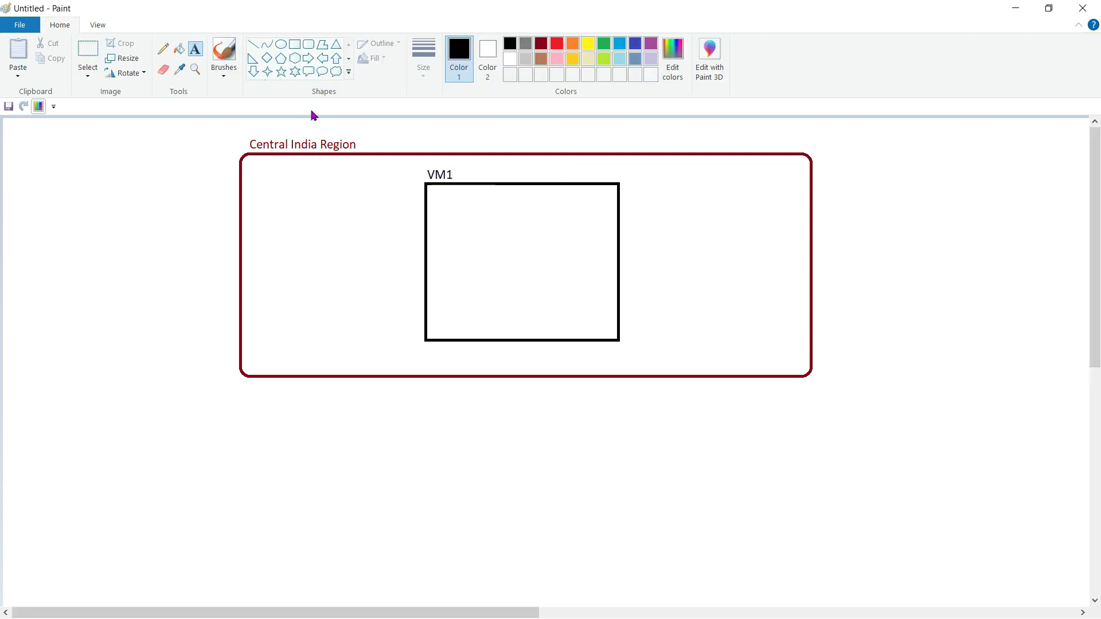
# Draw a green rounded rectangle inside the VM1 box and label it "Key Pair: keypair1".
pyautogui.click(308, 45)
pyautogui.click(603, 44)
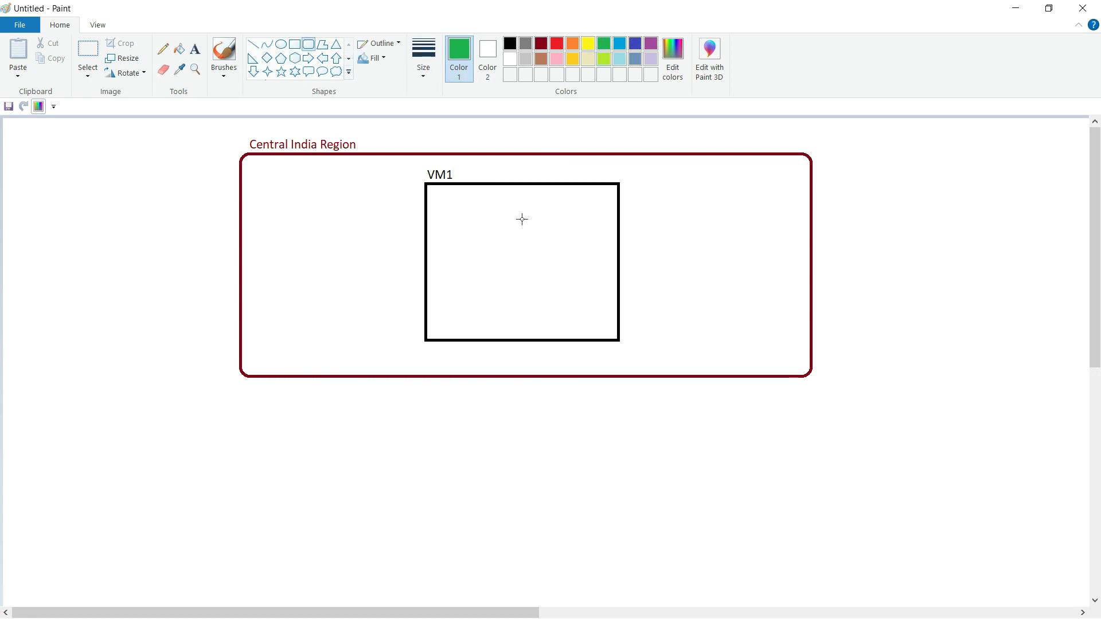
pyautogui.moveTo(458, 227); pyautogui.dragTo(584, 295)
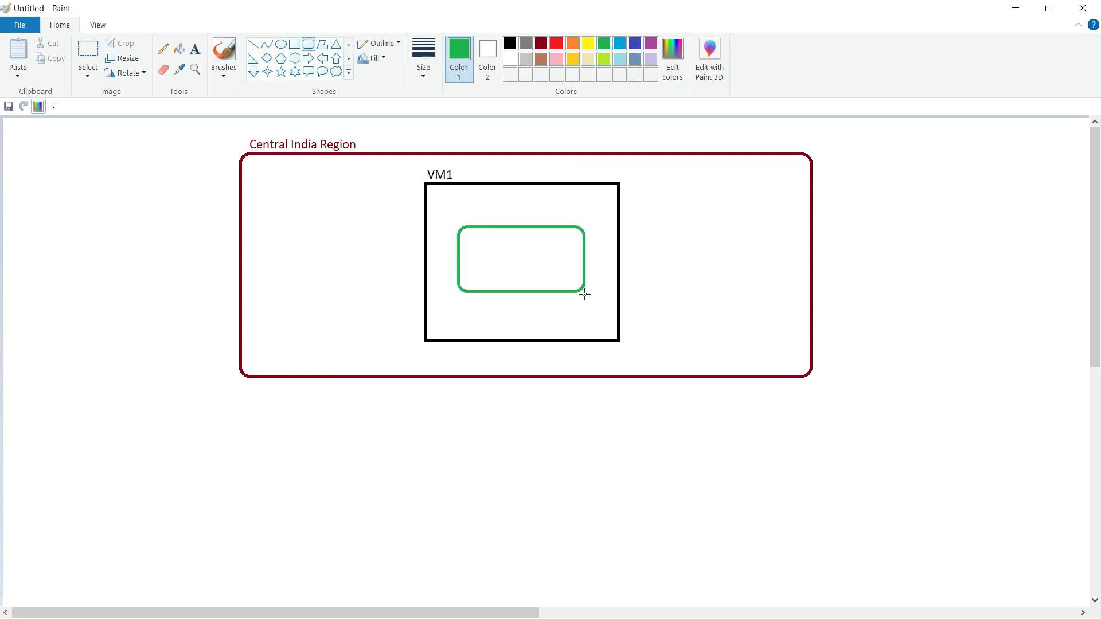
pyautogui.moveTo(583, 295); pyautogui.dragTo(591, 298)
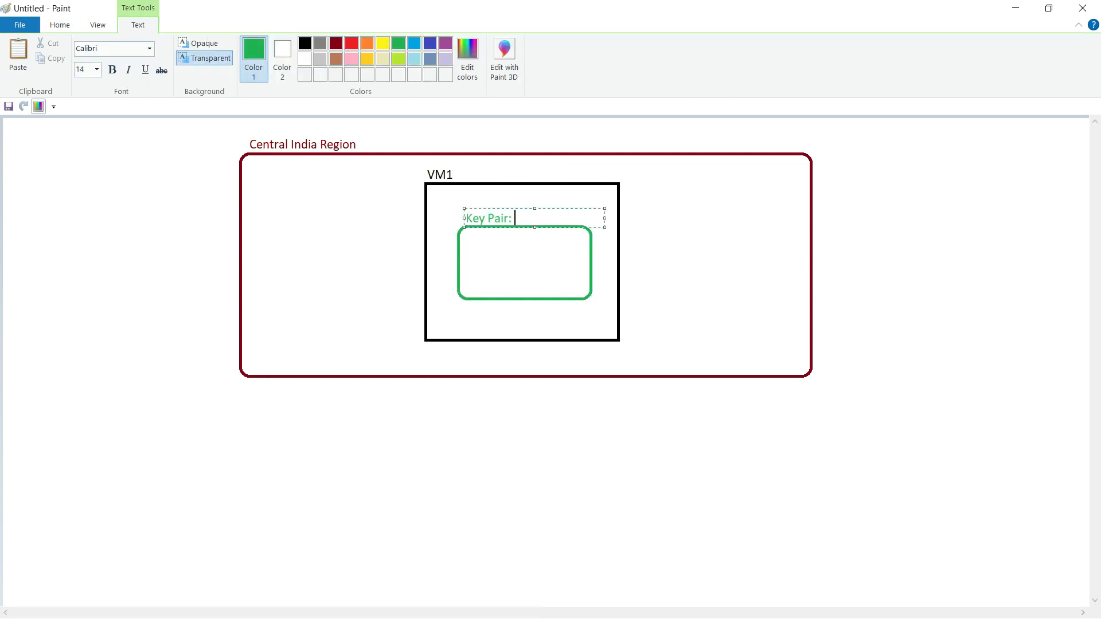
pyautogui.write('key')
pyautogui.write('ir1')
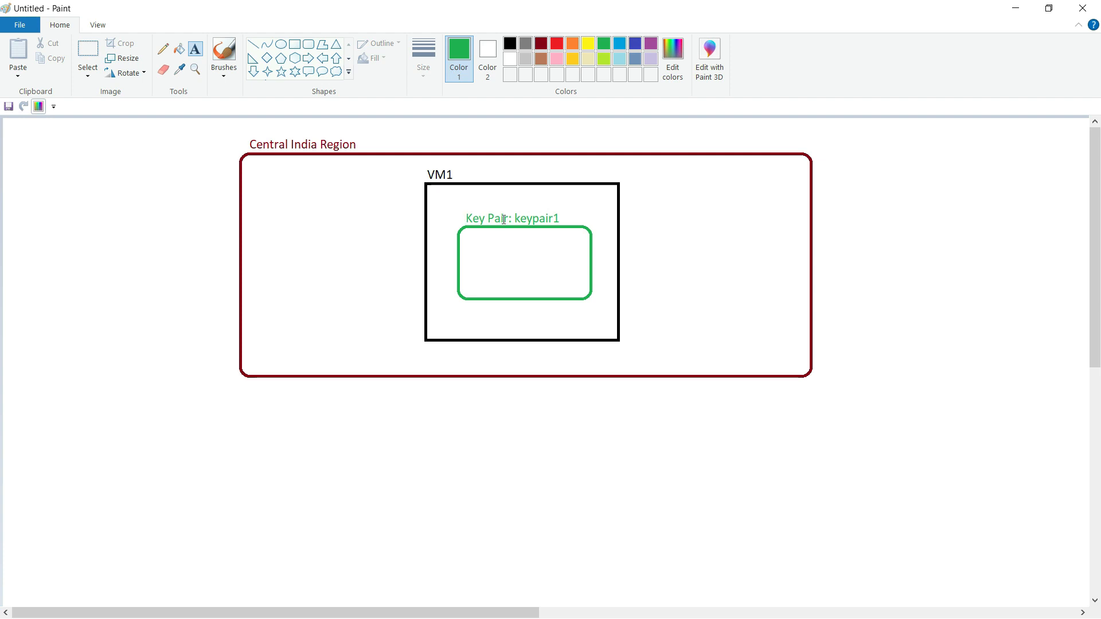
# Draw two blue rounded boxes side by side inside the key pair box, labelled "Public Key" and "Private Key".
pyautogui.click(309, 45)
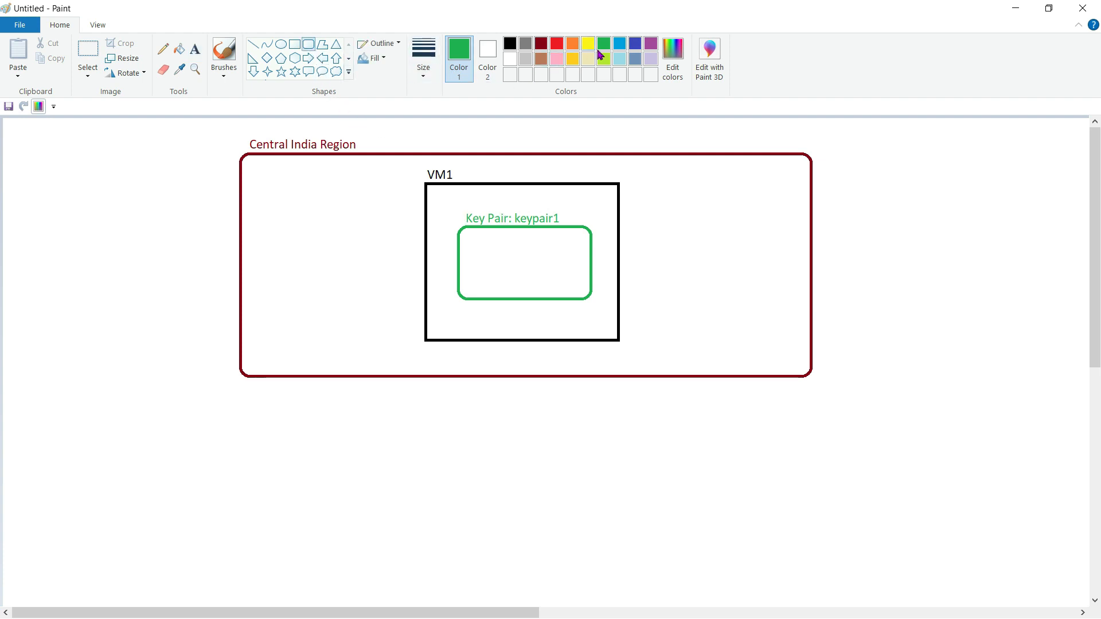
pyautogui.click(635, 46)
pyautogui.moveTo(470, 250); pyautogui.dragTo(523, 284)
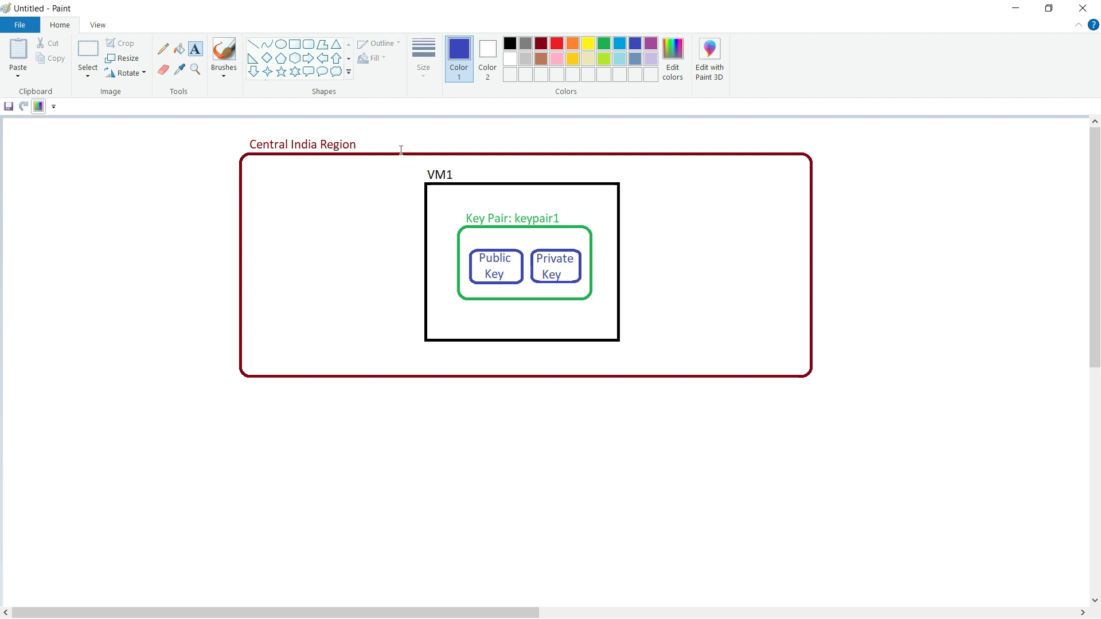
# Draw a wide purple rectangle below the Central India Region box, leaving a gap between them.
pyautogui.click(295, 44)
pyautogui.click(651, 45)
pyautogui.moveTo(388, 492); pyautogui.dragTo(652, 583)
pyautogui.moveTo(553, 544); pyautogui.dragTo(559, 549)
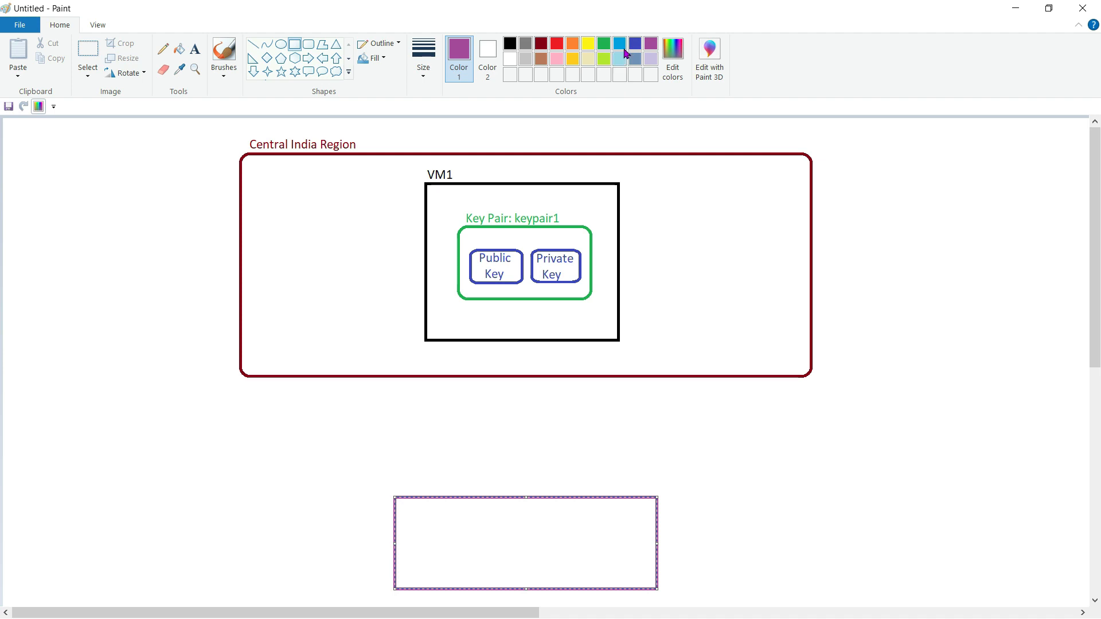
# Draw a red cloud callout between the region box and the purple rectangle, joined to each by a red vertical line.
pyautogui.click(557, 46)
pyautogui.click(335, 71)
pyautogui.moveTo(465, 400); pyautogui.dragTo(598, 468)
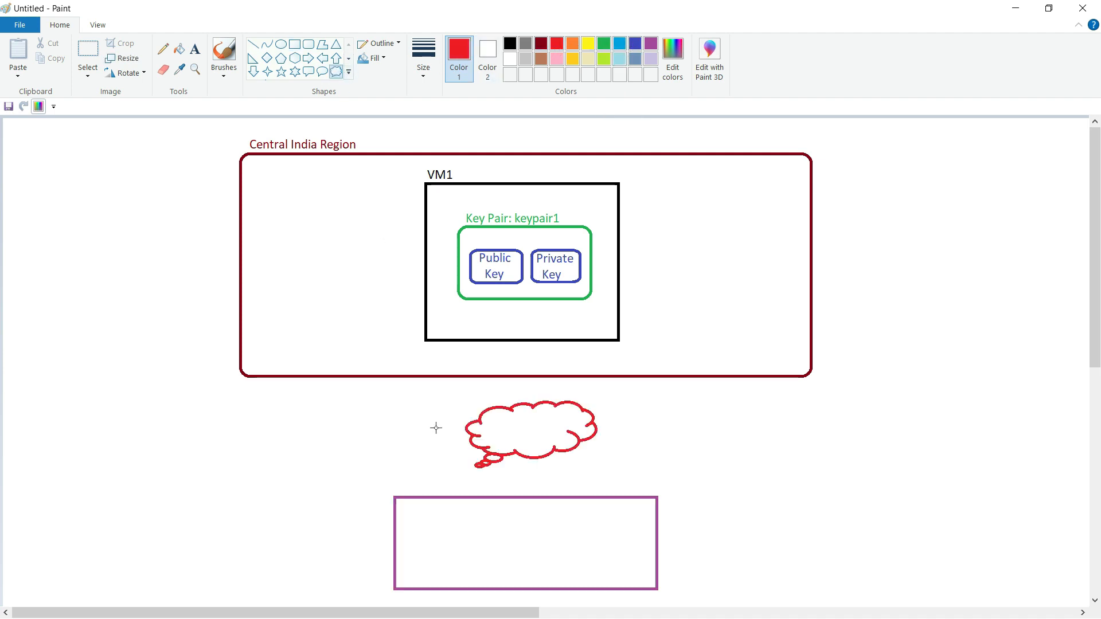
pyautogui.click(253, 45)
pyautogui.moveTo(539, 499); pyautogui.dragTo(539, 457)
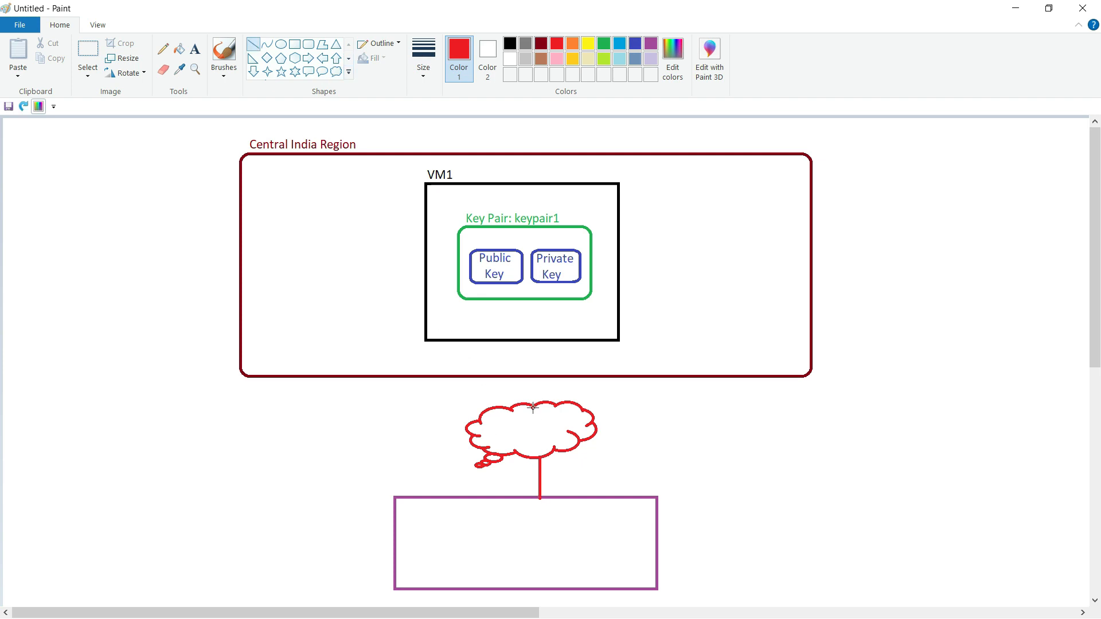
pyautogui.moveTo(532, 406); pyautogui.dragTo(533, 375)
# Select the rectangle shape for drawing in the diagram.
pyautogui.click(293, 45)
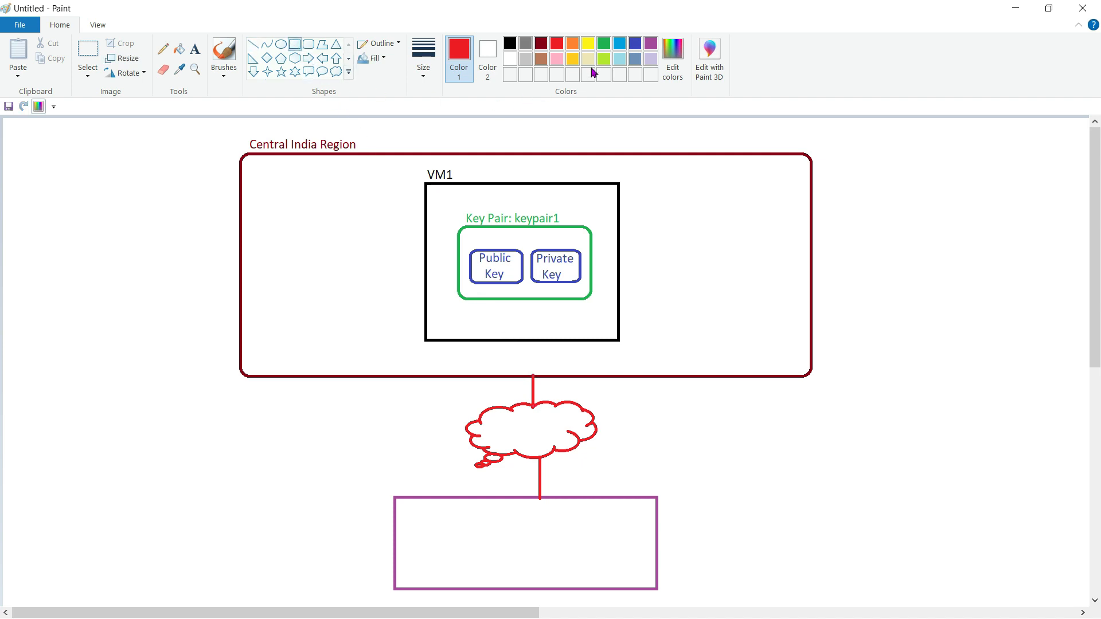
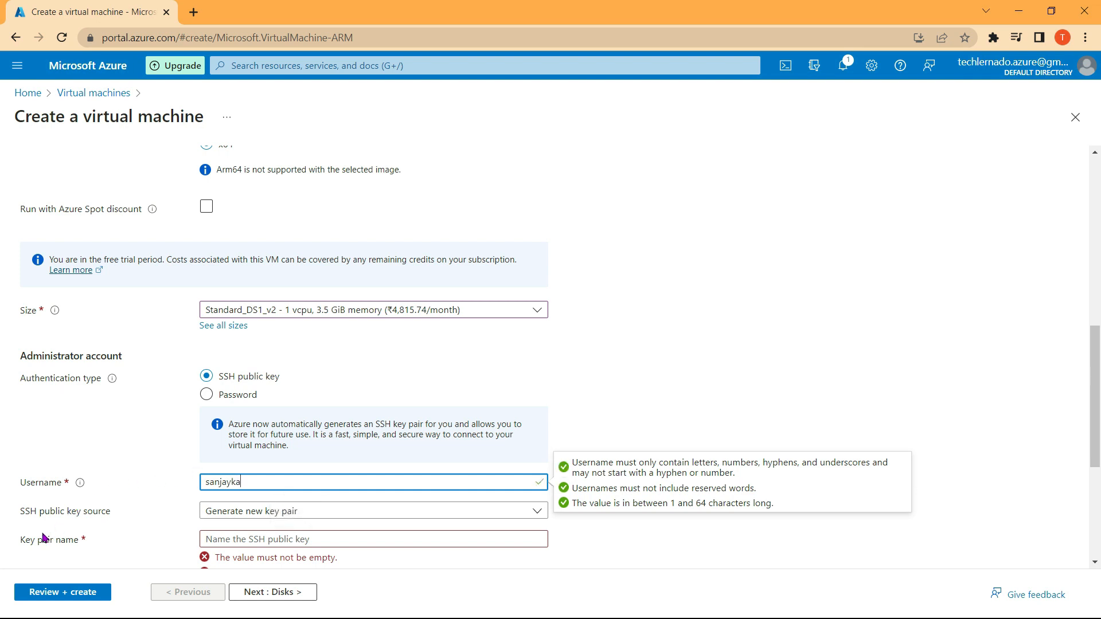
# Keep Generate new key pair as the SSH public key source and name the key pair keypair1.
pyautogui.click(213, 514)
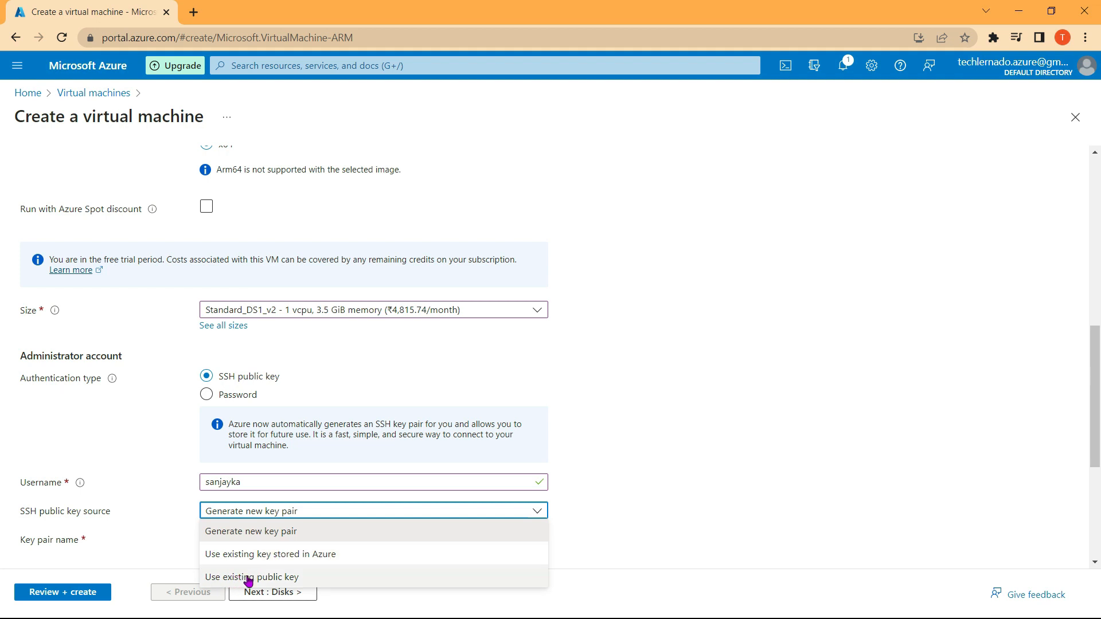
pyautogui.click(221, 537)
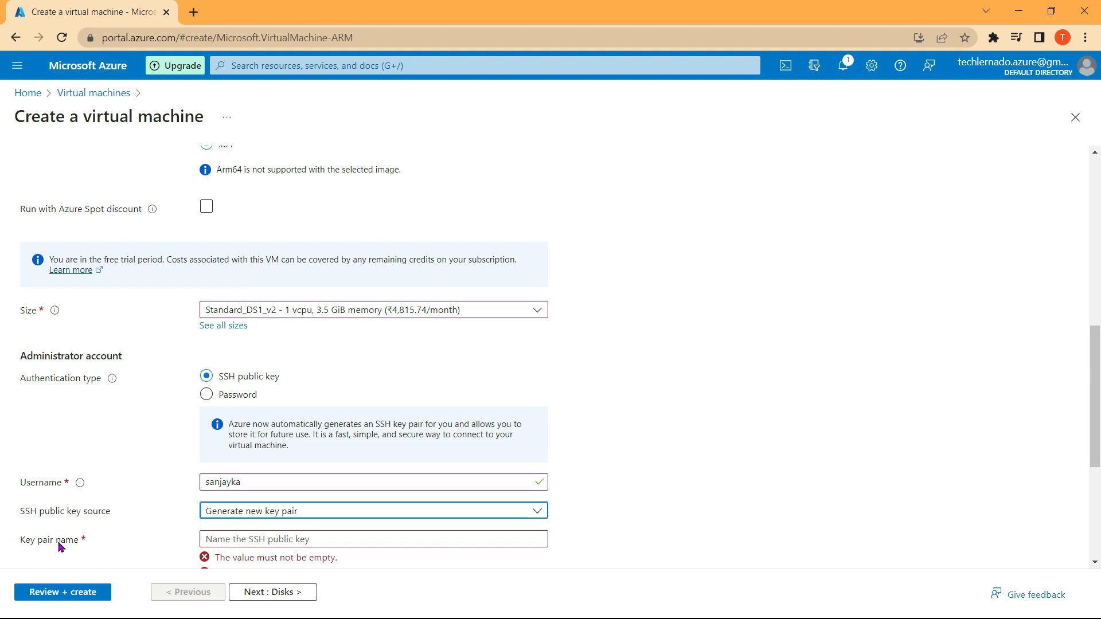
pyautogui.click(217, 539)
pyautogui.write('keypair1')
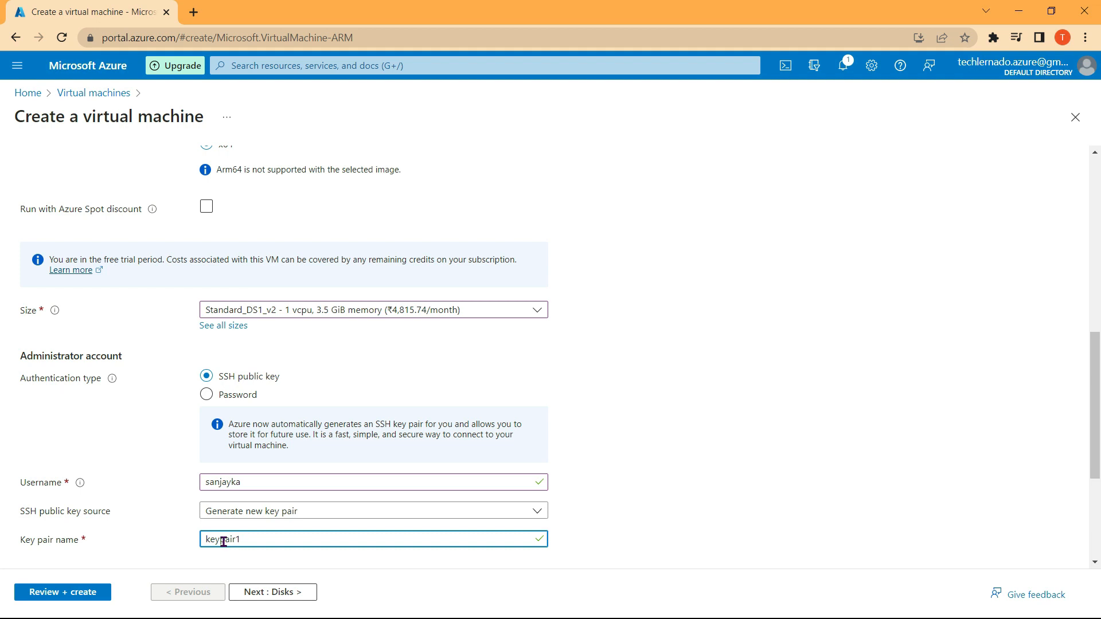
pyautogui.scroll(-4, 223, 542)
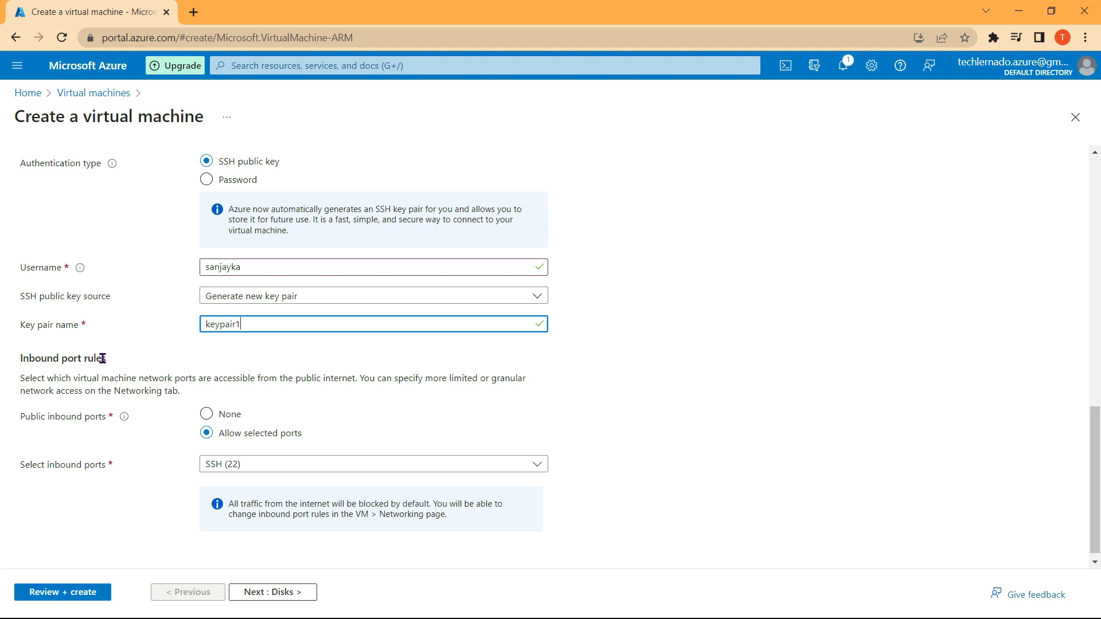
# Switch to Paint and add the red text "( Port 22 (SSH) )" beside the Public IP label.
pyautogui.hotkey('alt', 'Tab')
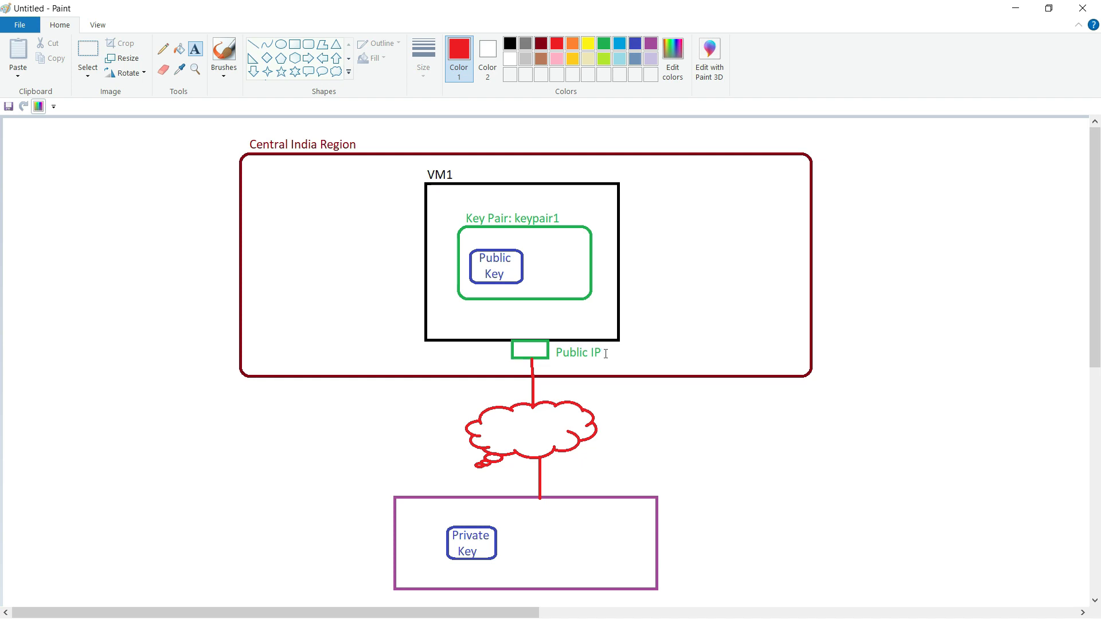
pyautogui.click(605, 354)
pyautogui.write('( Port 22 ')
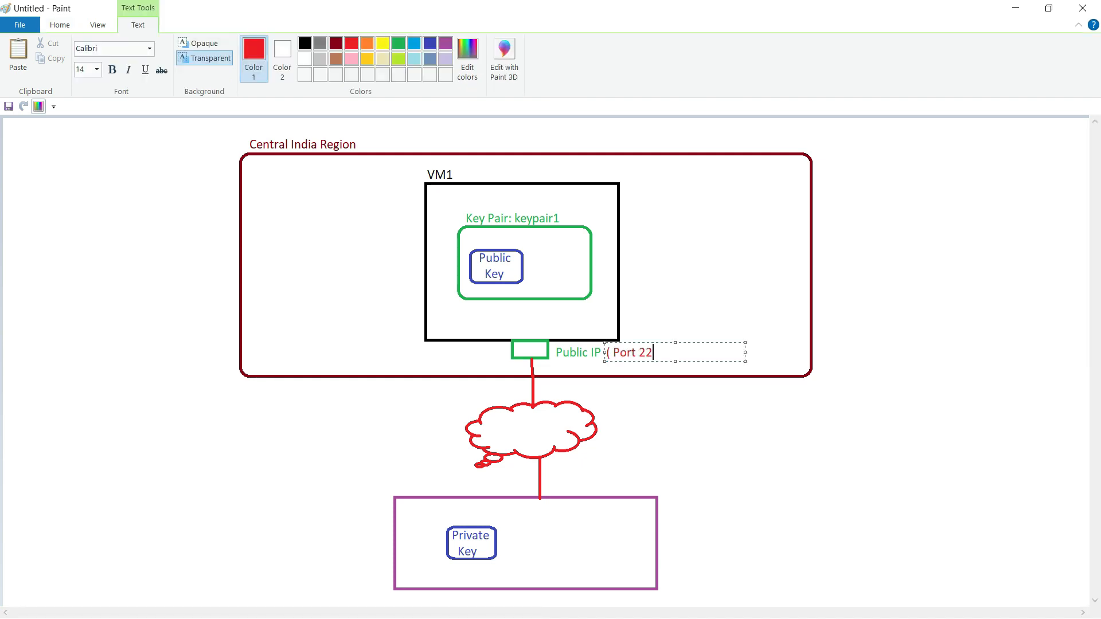
pyautogui.write('(SSH) )')
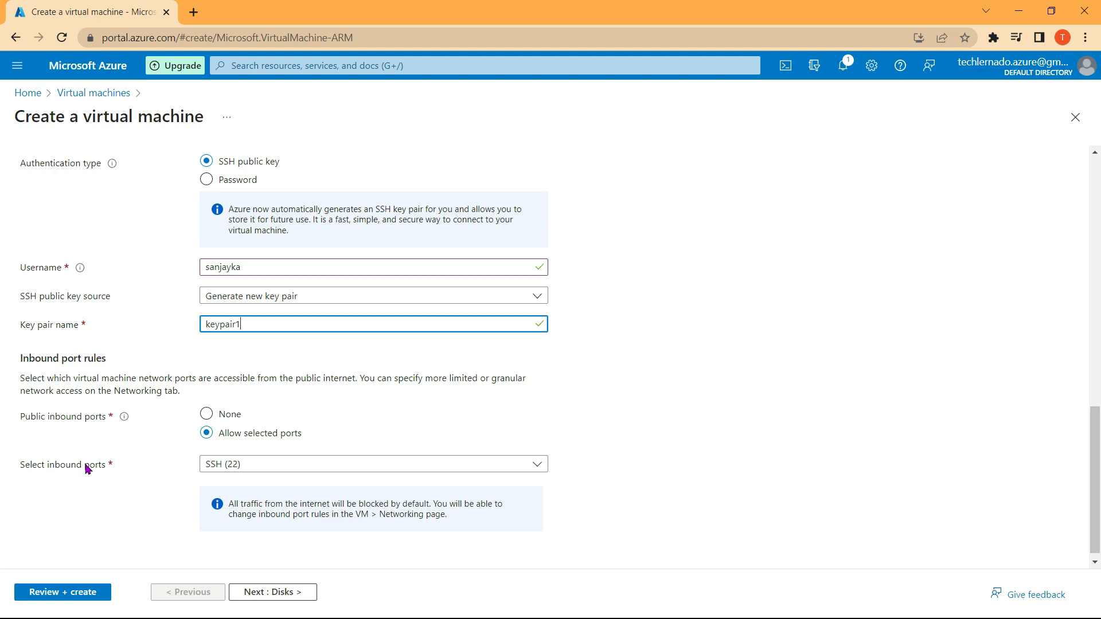
# Review the inbound port choices, keep SSH (22) allowed, and continue to the disk settings.
pyautogui.click(257, 465)
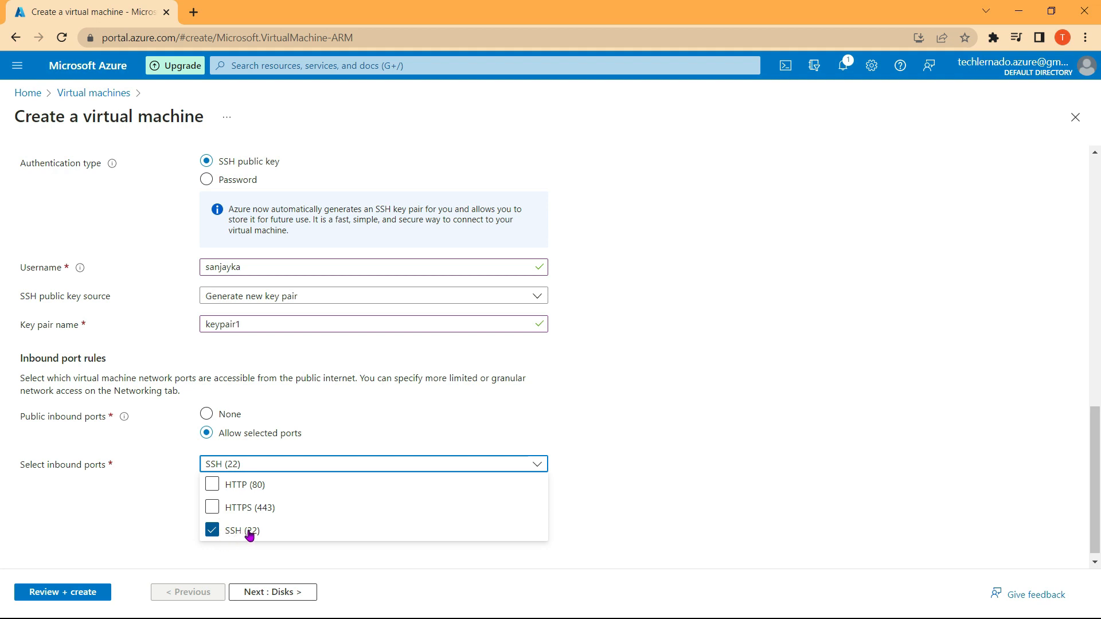
pyautogui.click(169, 514)
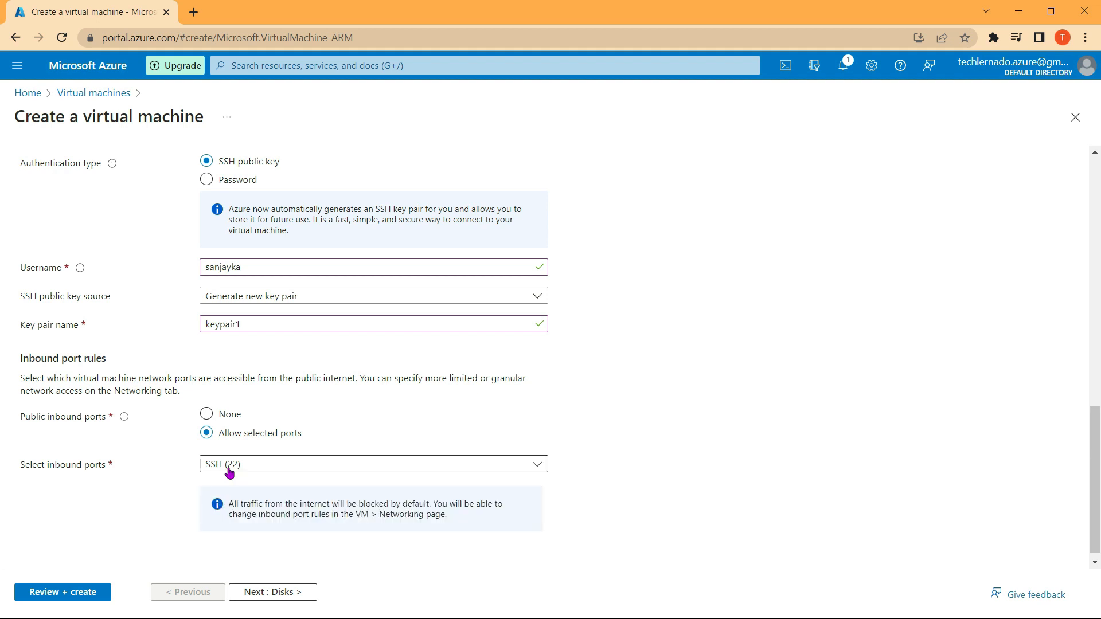
pyautogui.click(264, 593)
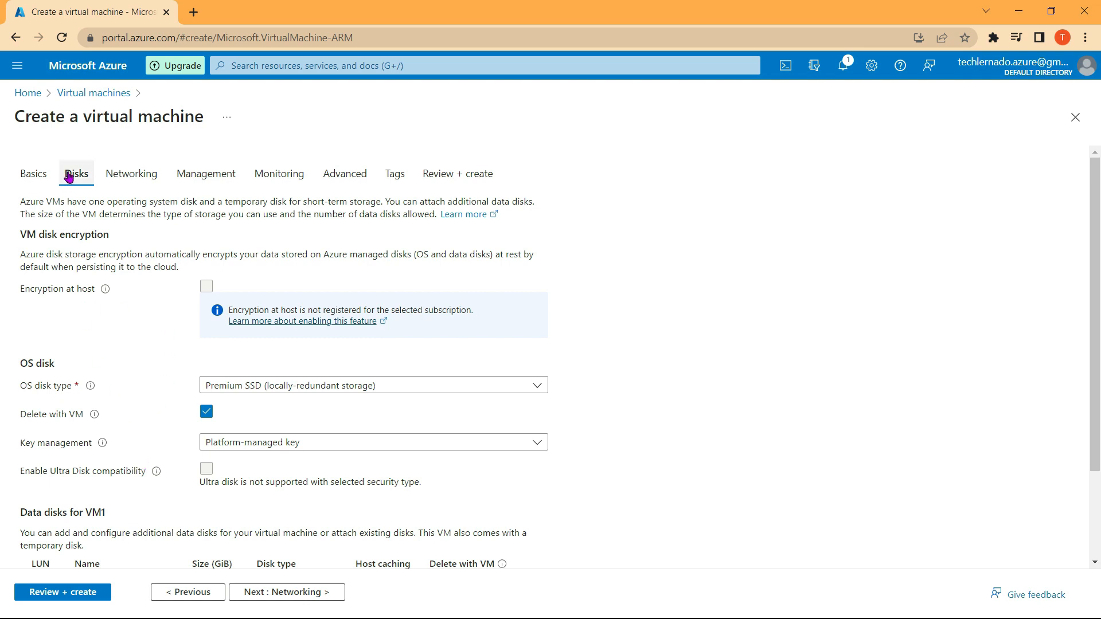
# In the networking settings, accept the new virtual network VM1-vnet with address range 10.0.0.0/16 and its default subnet.
pyautogui.click(134, 174)
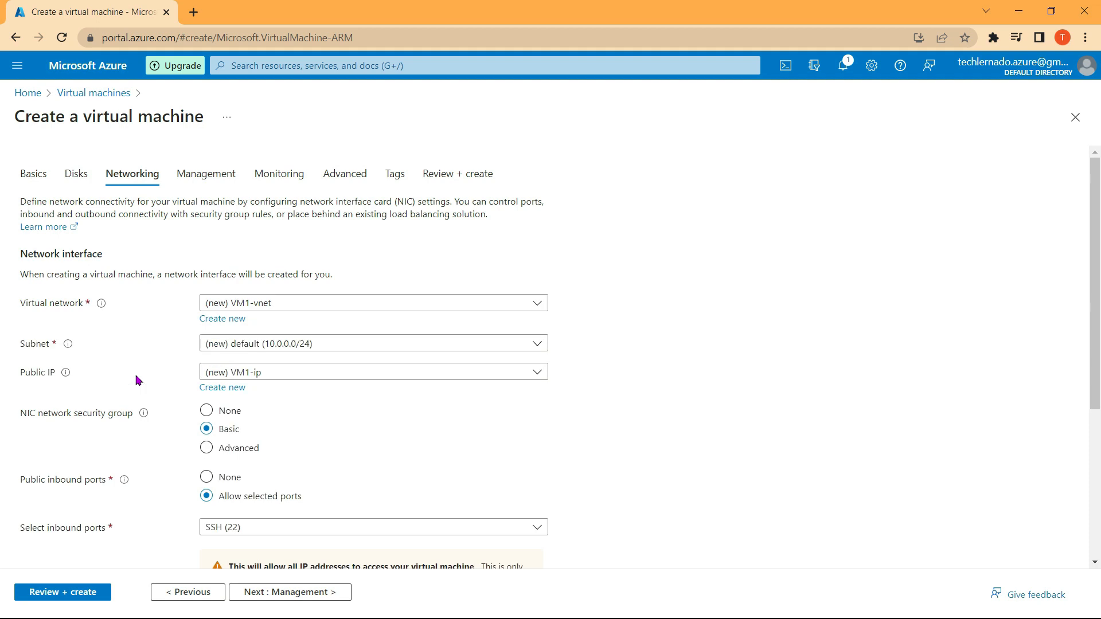
pyautogui.click(228, 321)
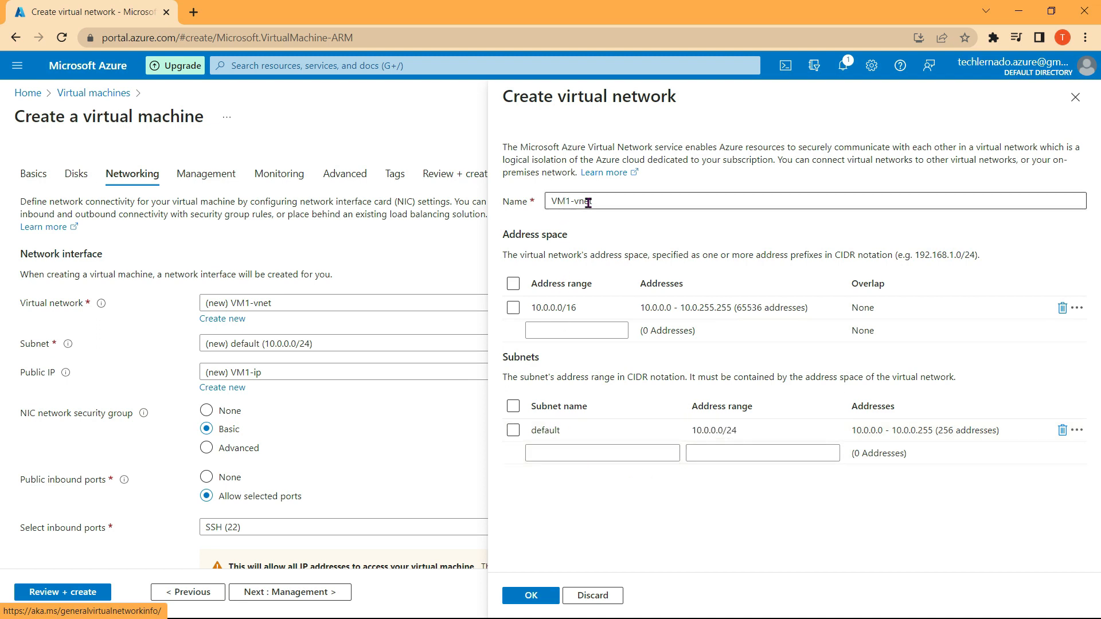
pyautogui.click(525, 596)
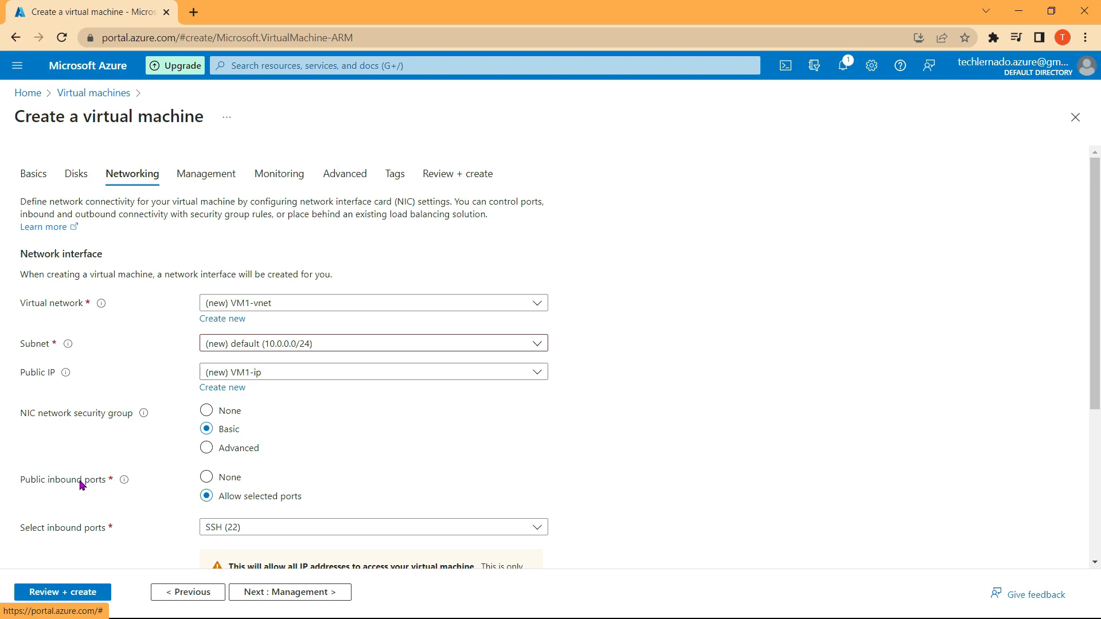
# Validate the VM1 configuration and create the virtual machine, downloading the private key of the new key pair.
pyautogui.click(68, 594)
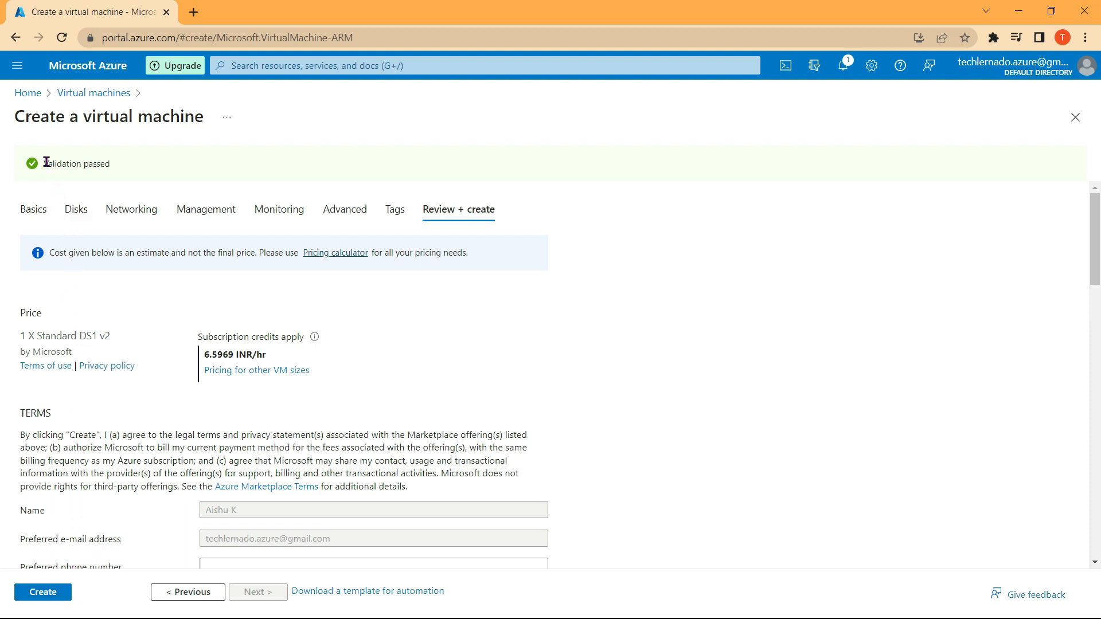
pyautogui.click(39, 594)
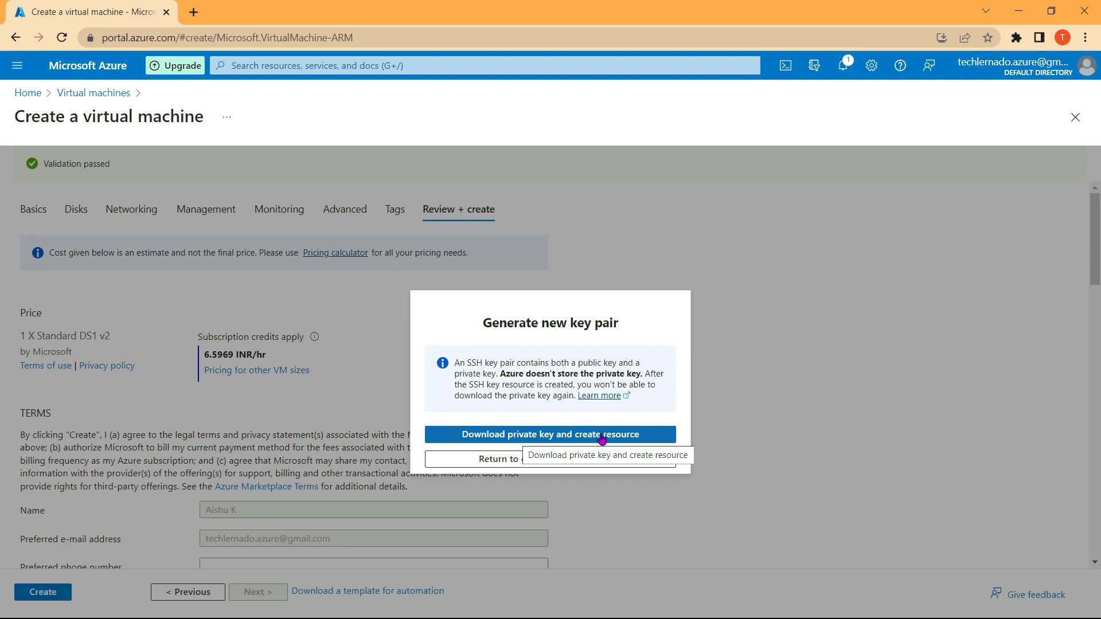
pyautogui.click(518, 436)
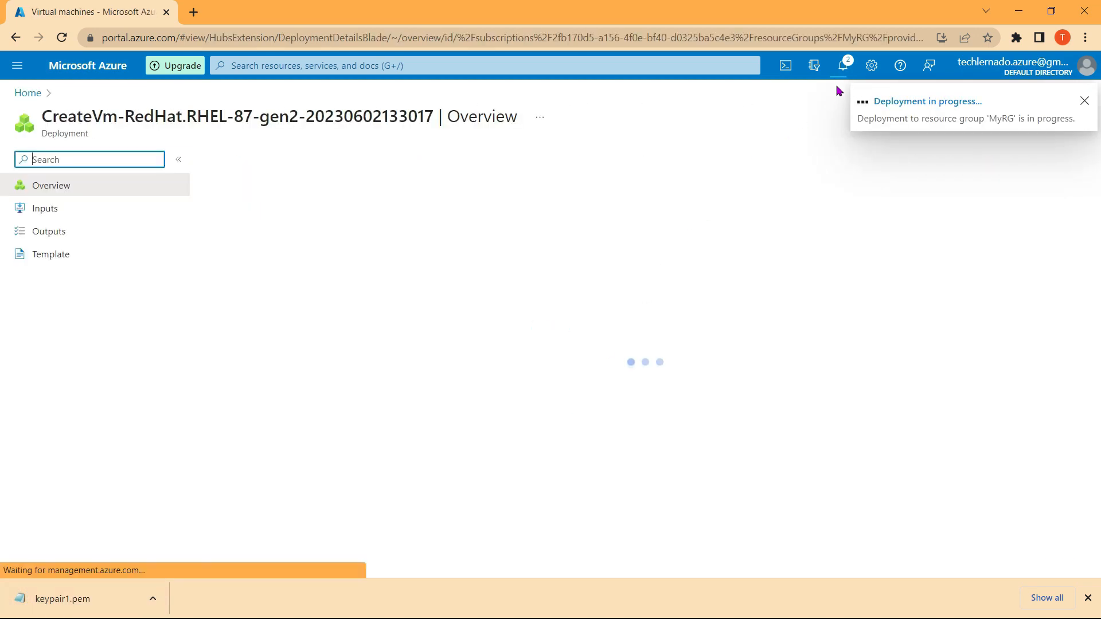
# Check the deployment notifications, open the VM1 resource, and copy its public IP address.
pyautogui.click(845, 66)
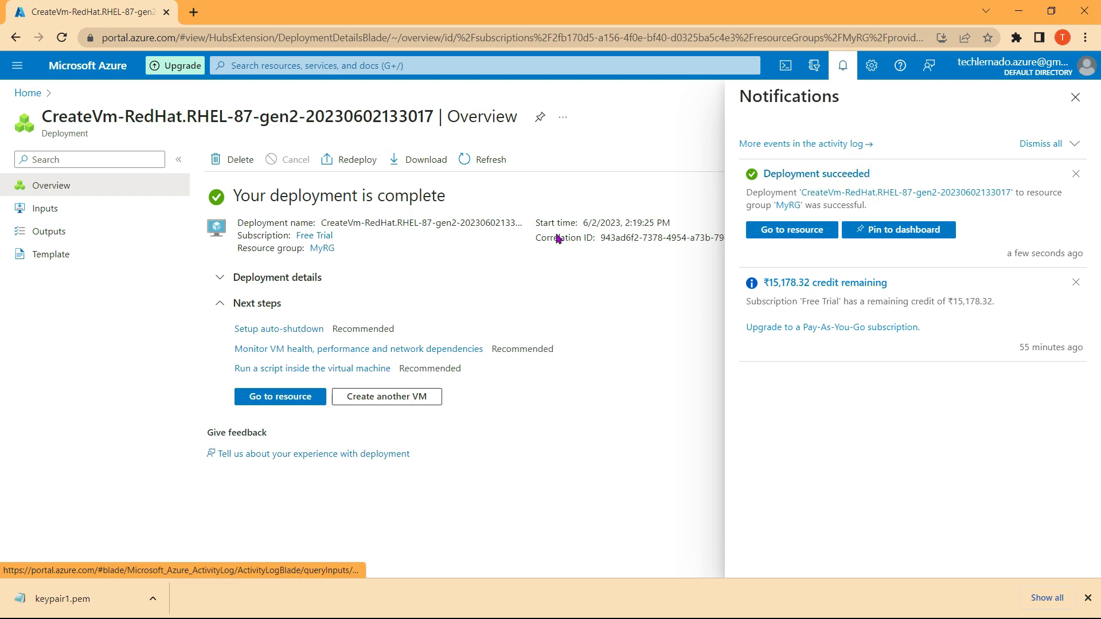
pyautogui.click(281, 397)
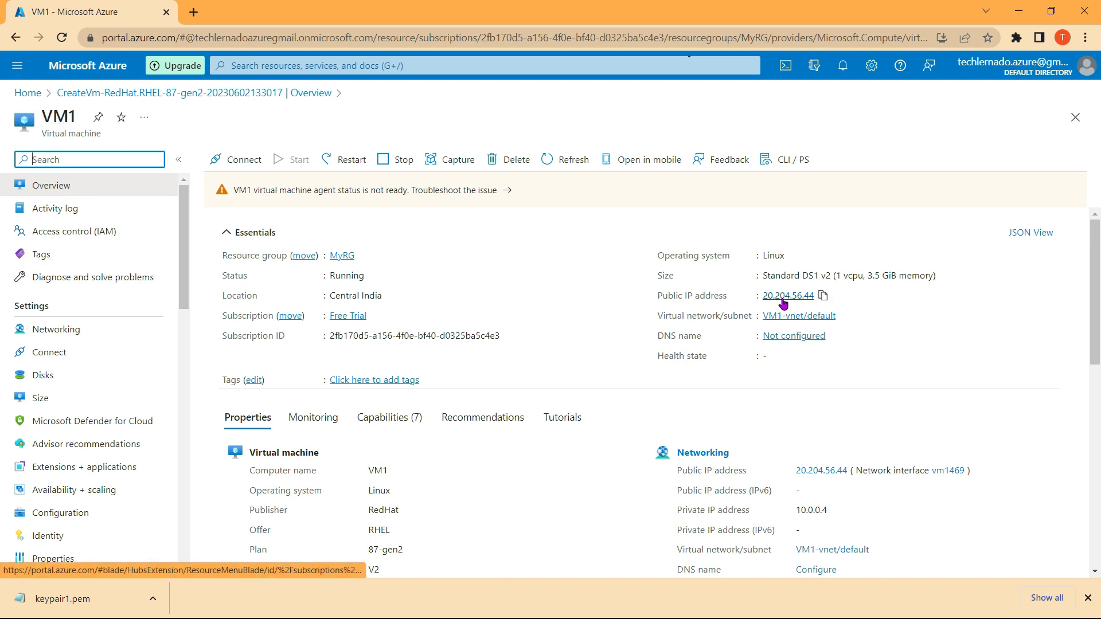
pyautogui.click(821, 300)
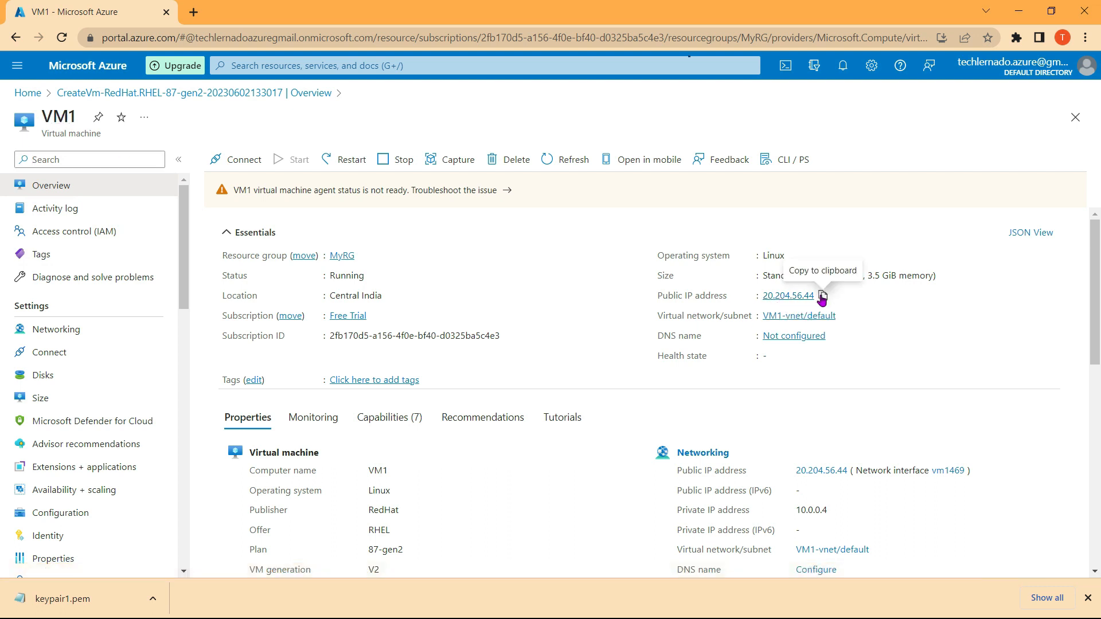
# Switch to the key pair diagram in Paint.
pyautogui.hotkey('alt', 'Tab')
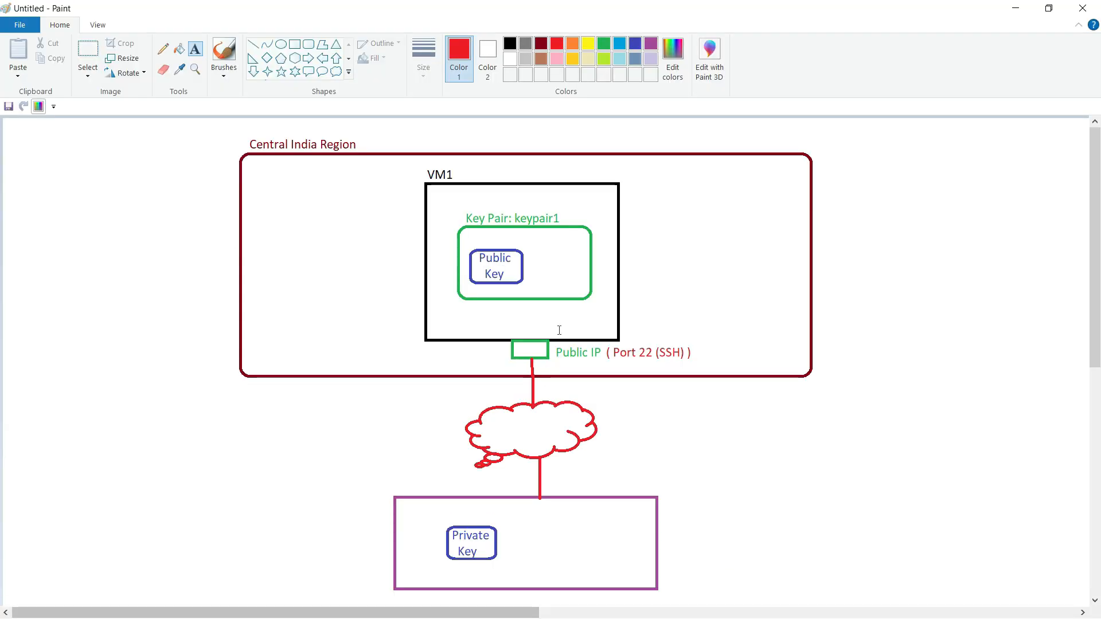